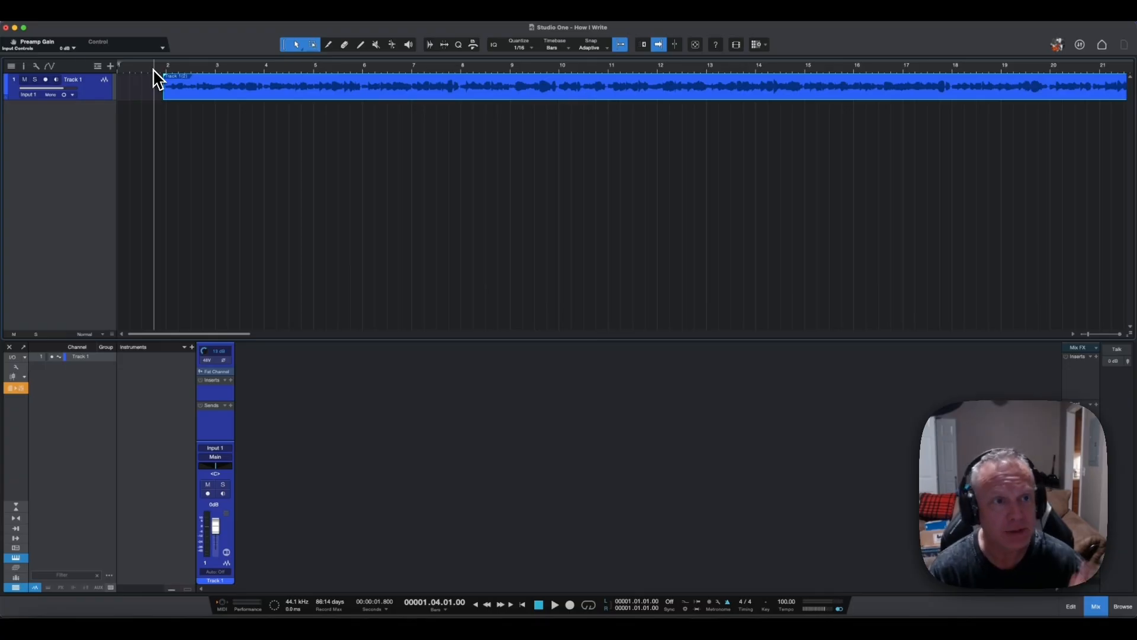
Step: Play back the recorded audio on Track 1, and add a TruePianos instrument track from the 4Front folder below it
{"action": "key", "text": "space"}
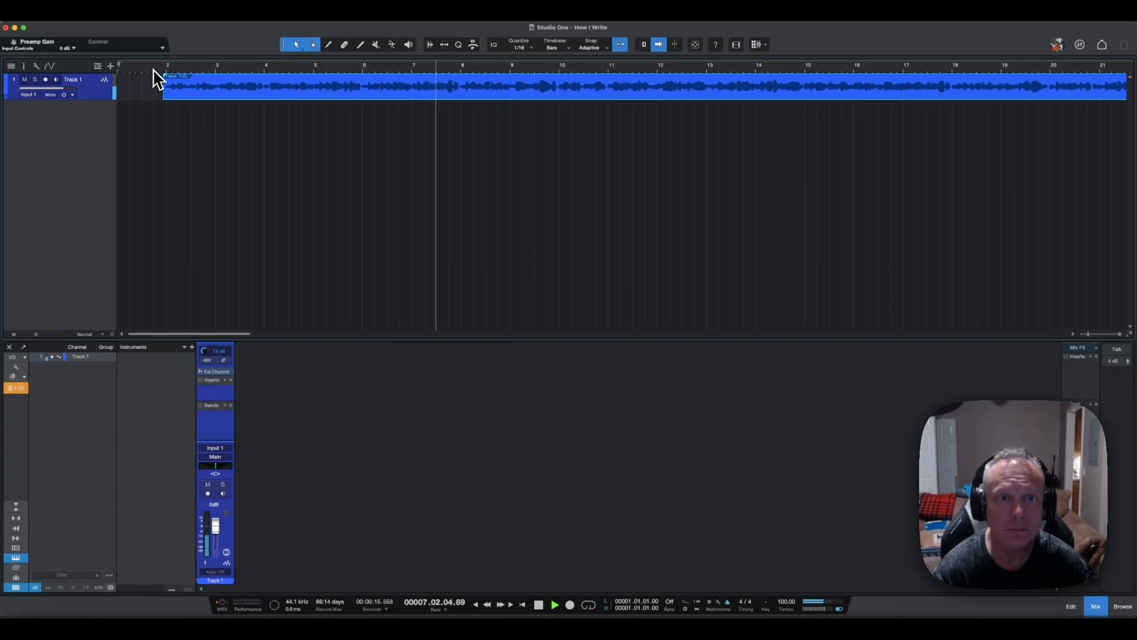
{"action": "key", "text": "space"}
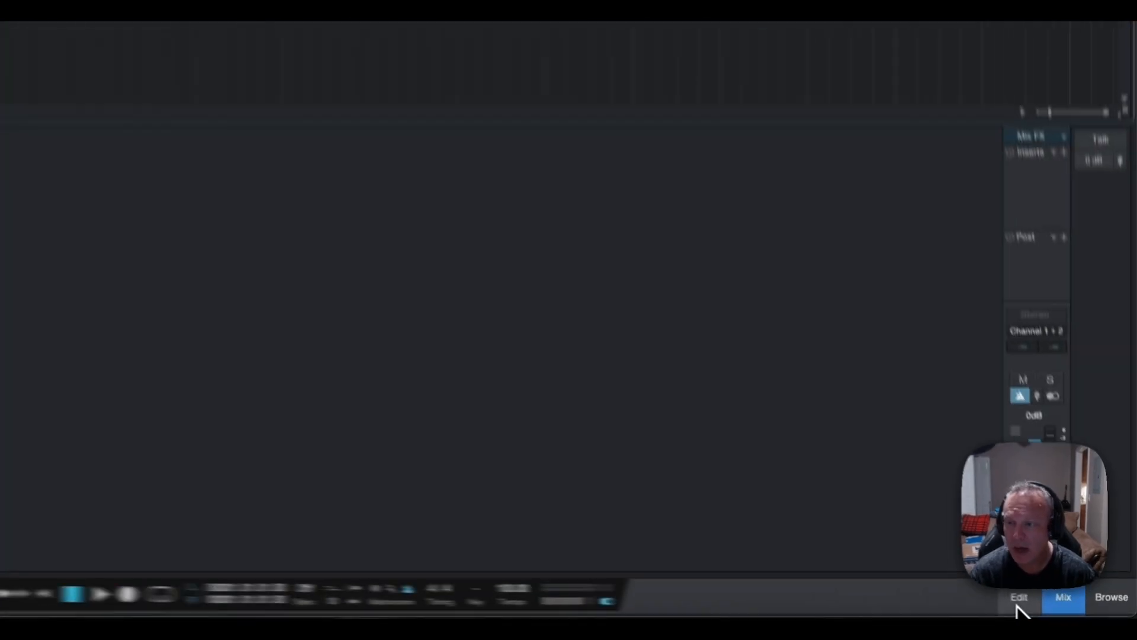
{"action": "left_click", "coordinate": [1017, 604]}
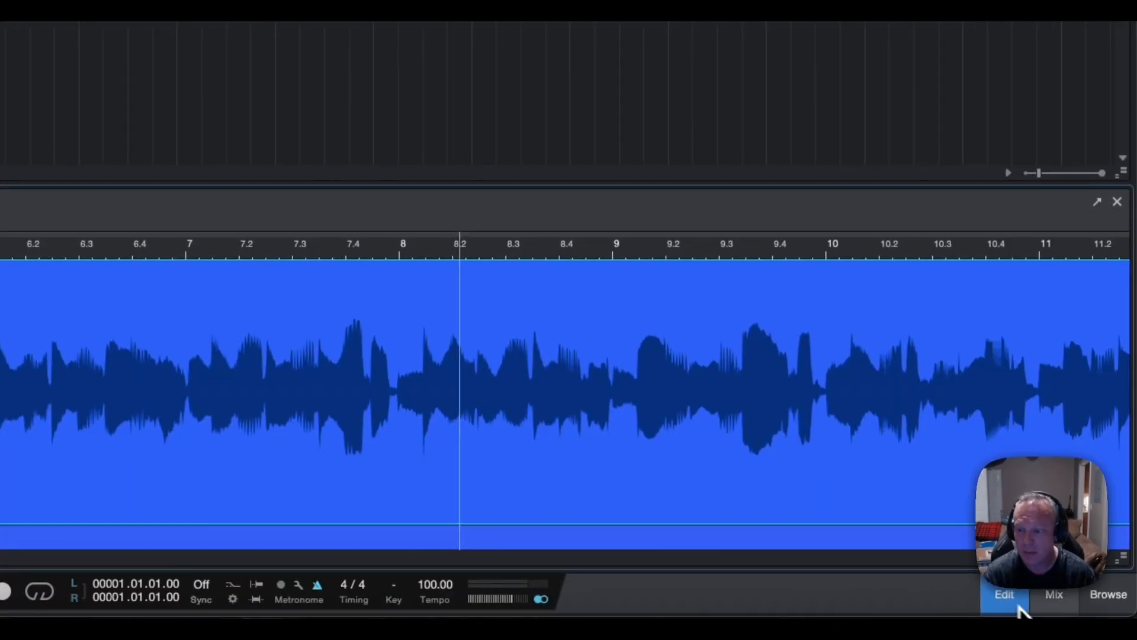
{"action": "left_click", "coordinate": [1101, 604]}
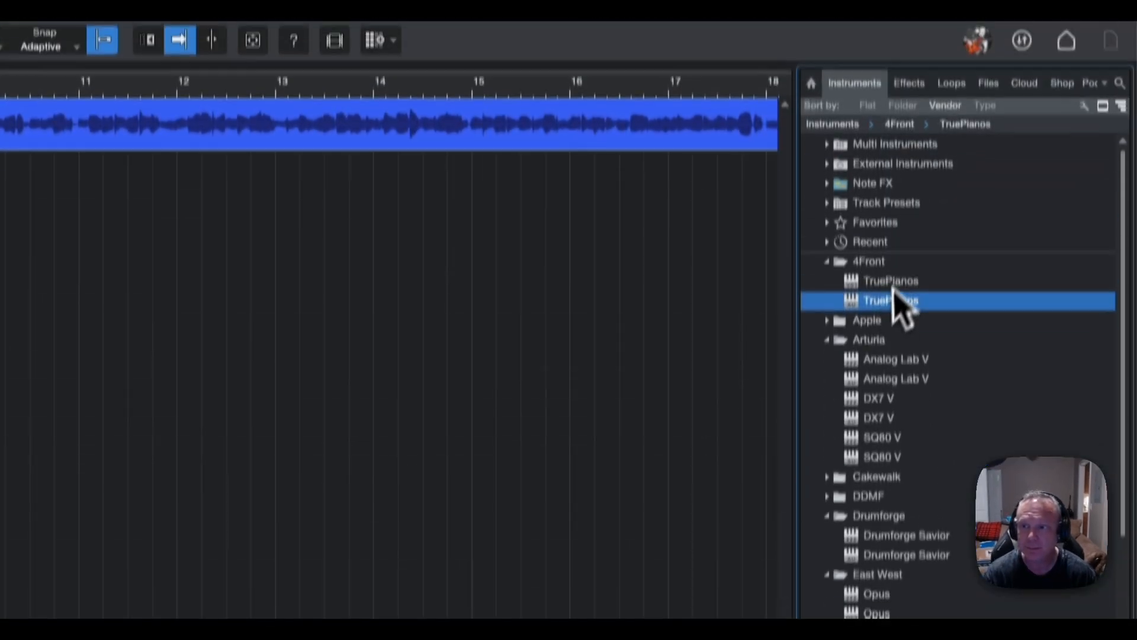
{"action": "left_click_drag", "start_coordinate": [868, 332], "coordinate": [553, 314]}
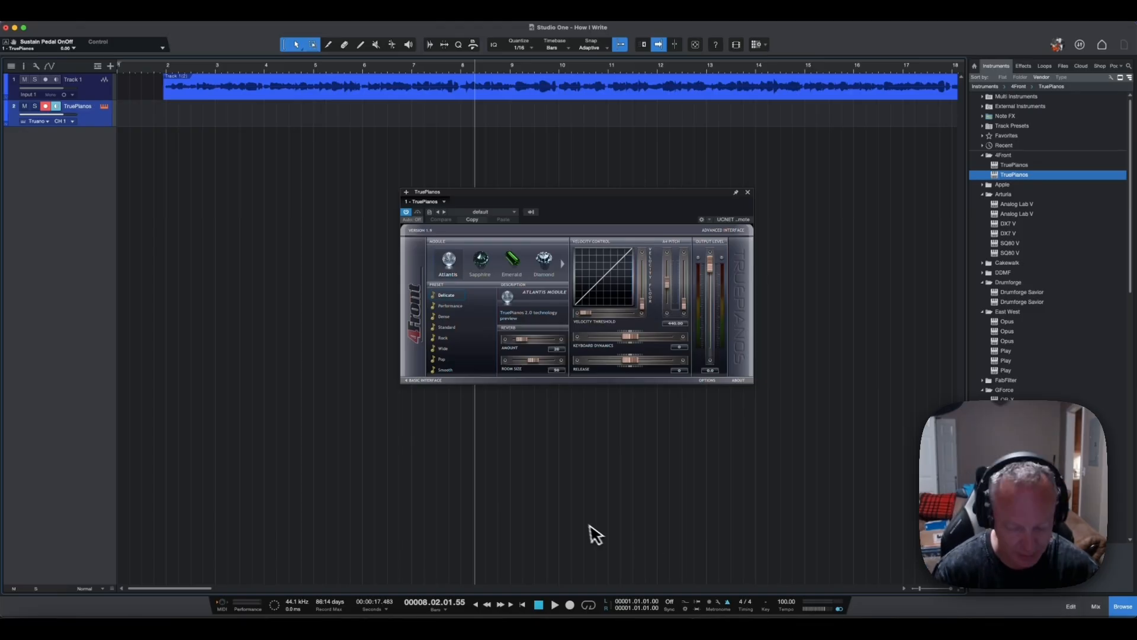
Step: Record a two-note piano part on the TruePianos track from bar 1 to about the end of bar 9
{"action": "key", "text": "comma"}
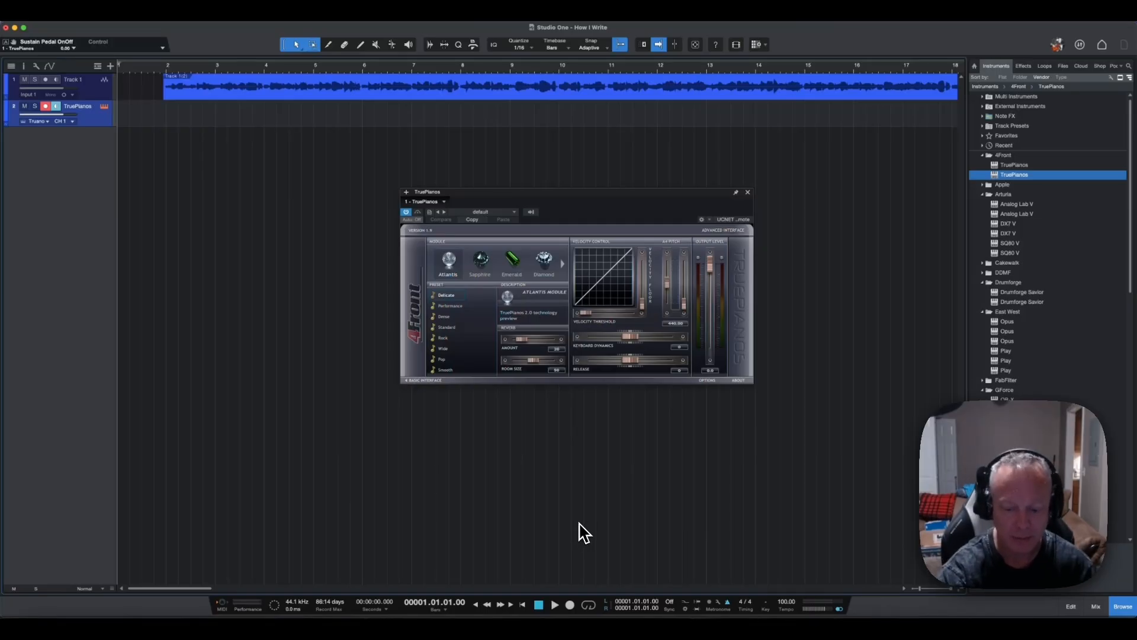
{"action": "key", "text": "KP_Multiply"}
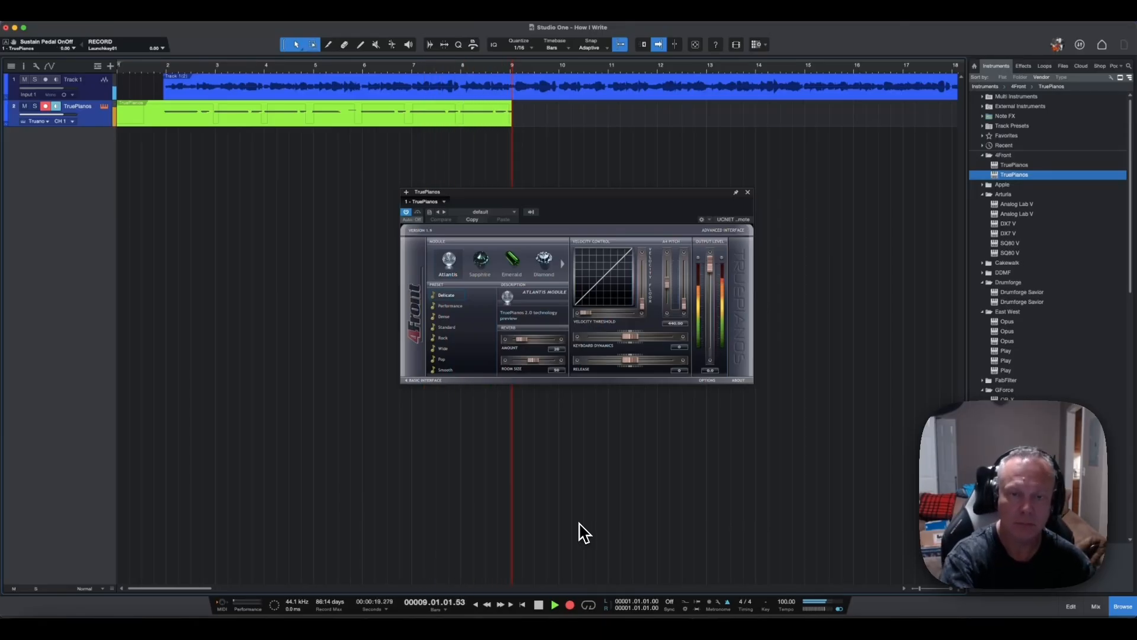
{"action": "key", "text": "space"}
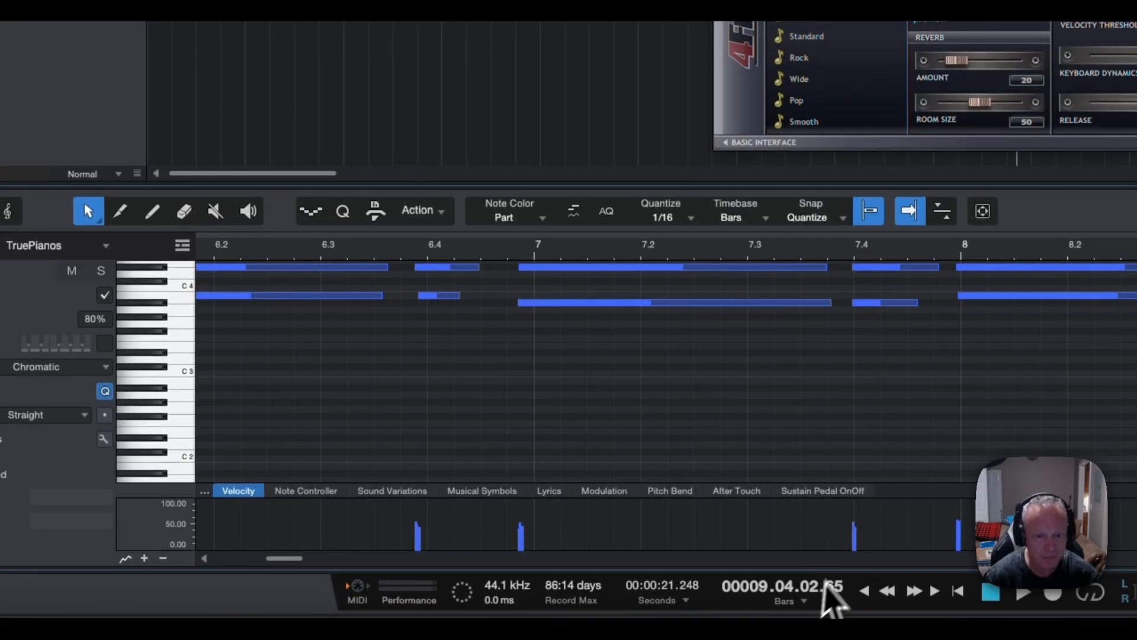
Step: Quantize all notes of the recorded piano part to a straight 1/8 grid and play the part back from just before bar 2
{"action": "left_click_drag", "start_coordinate": [331, 560], "coordinate": [274, 560]}
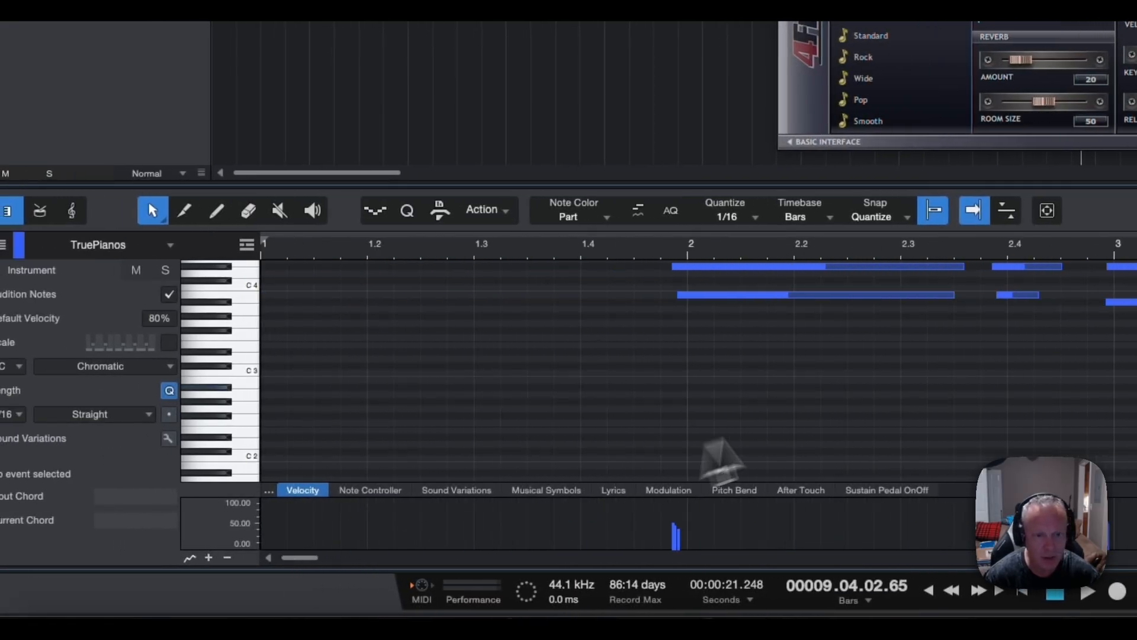
{"action": "left_click", "coordinate": [753, 295]}
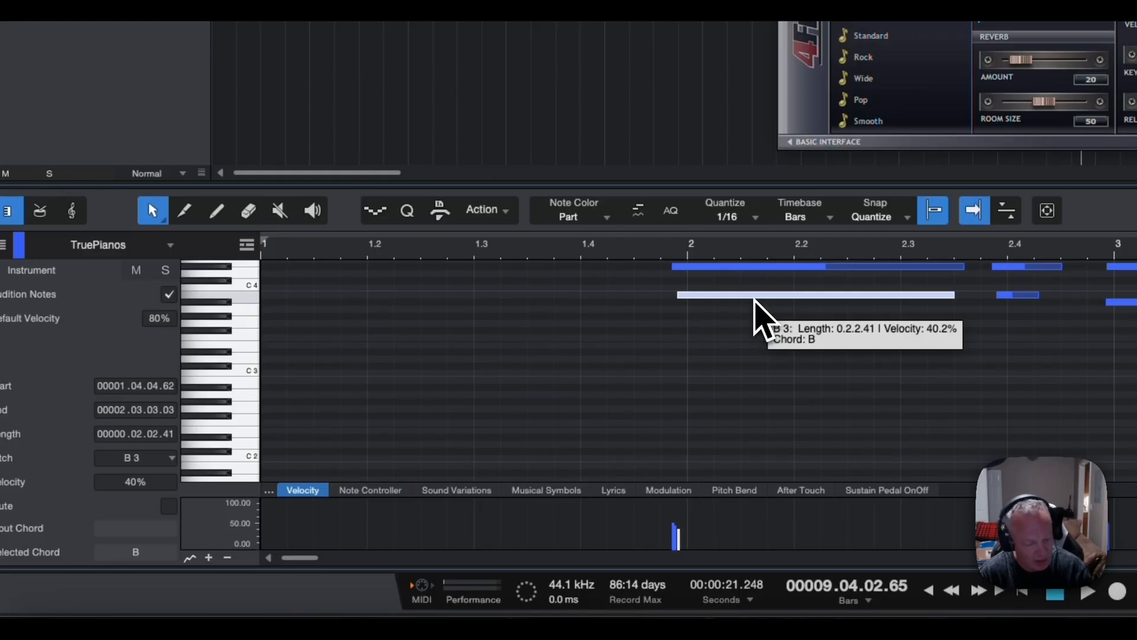
{"action": "key", "text": "ctrl+a"}
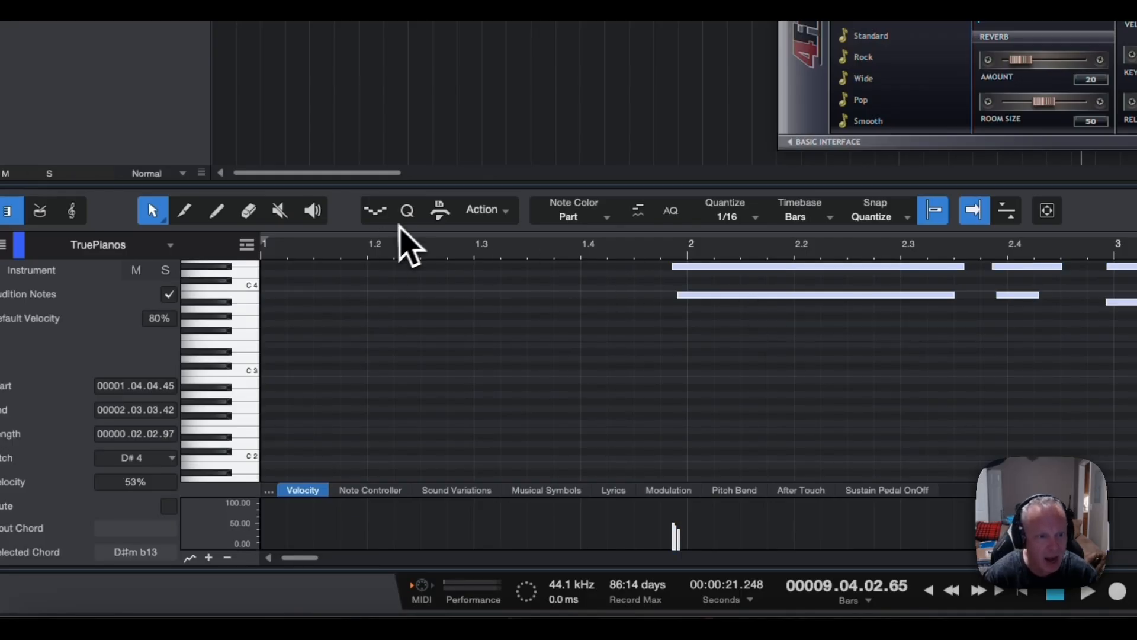
{"action": "left_click", "coordinate": [407, 211]}
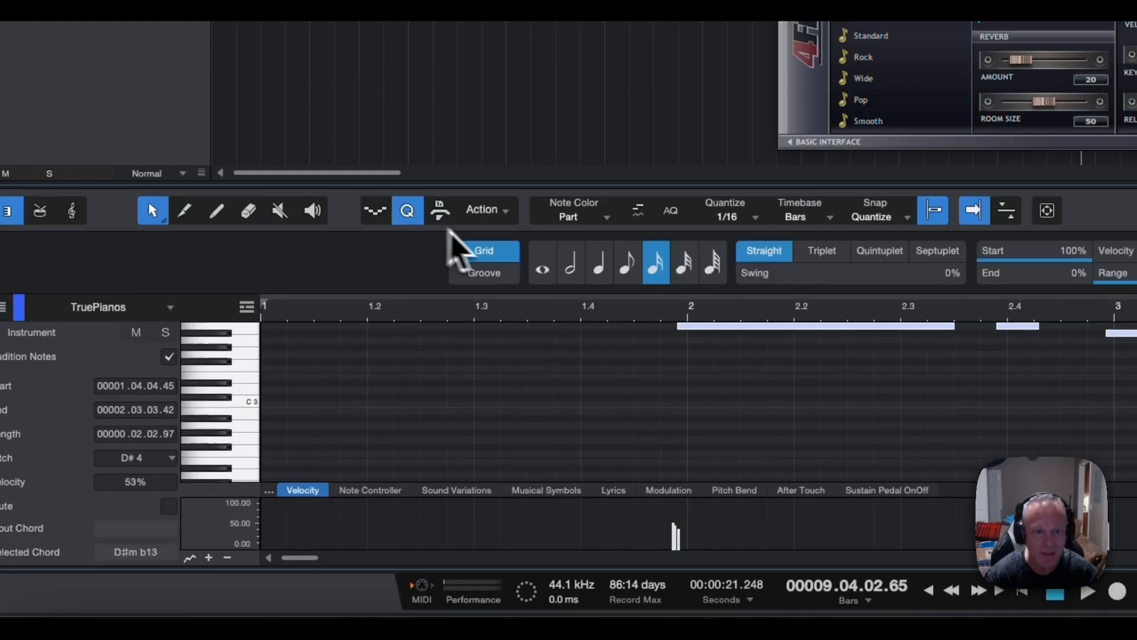
{"action": "left_click", "coordinate": [628, 279]}
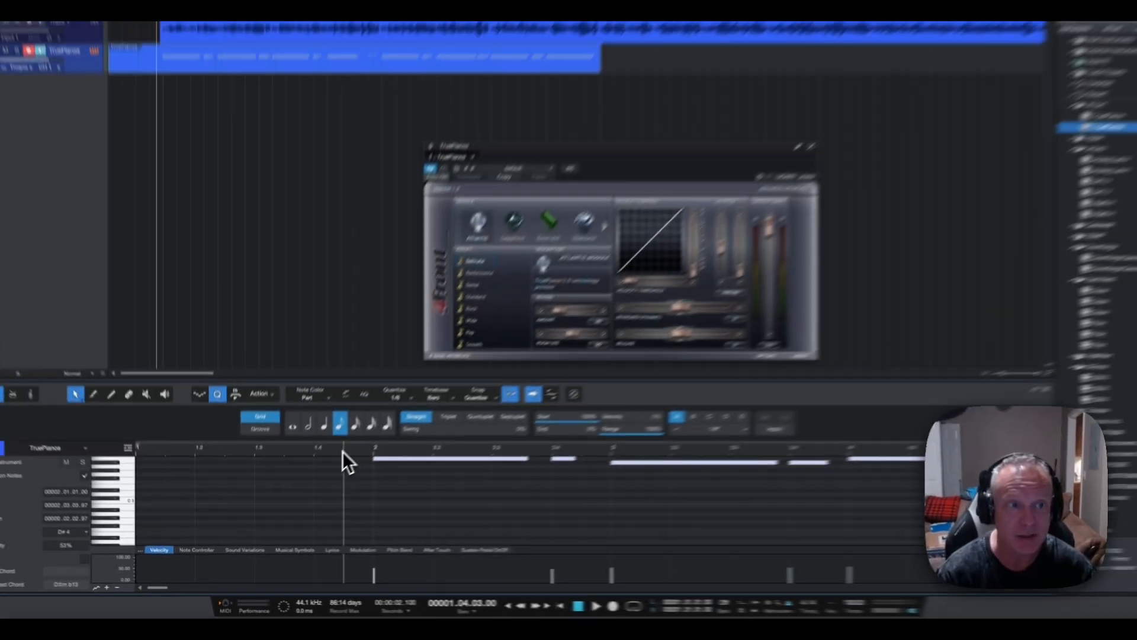
{"action": "key", "text": "space"}
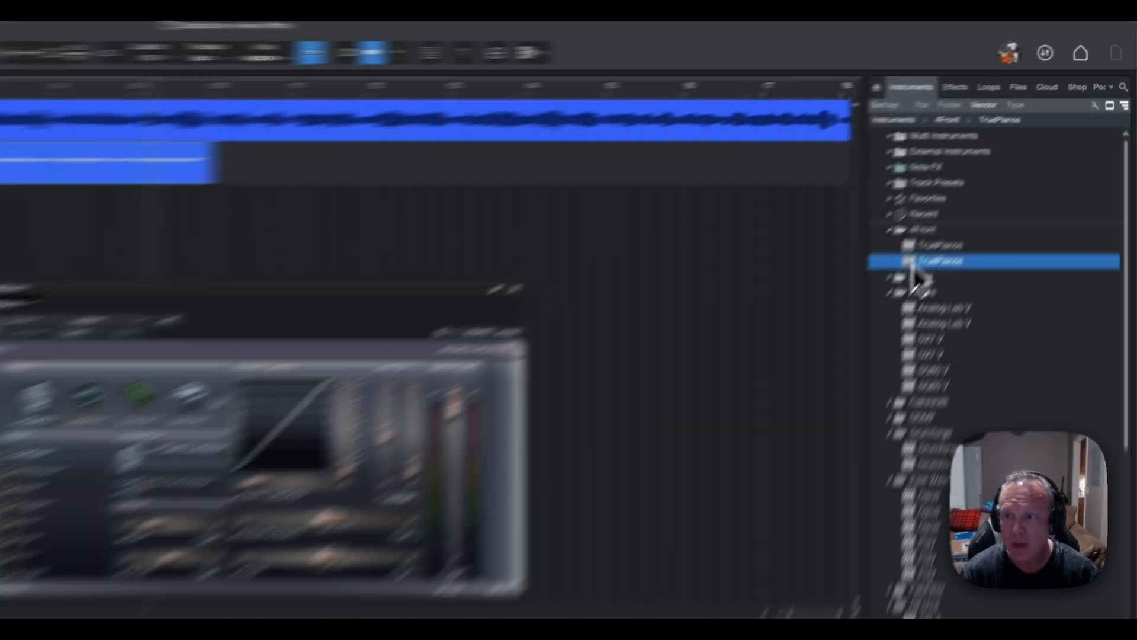
Step: Add a second TruePianos track and record an octave bass part on it from bar 1, undoing the short first take
{"action": "left_click_drag", "start_coordinate": [999, 176], "coordinate": [909, 177]}
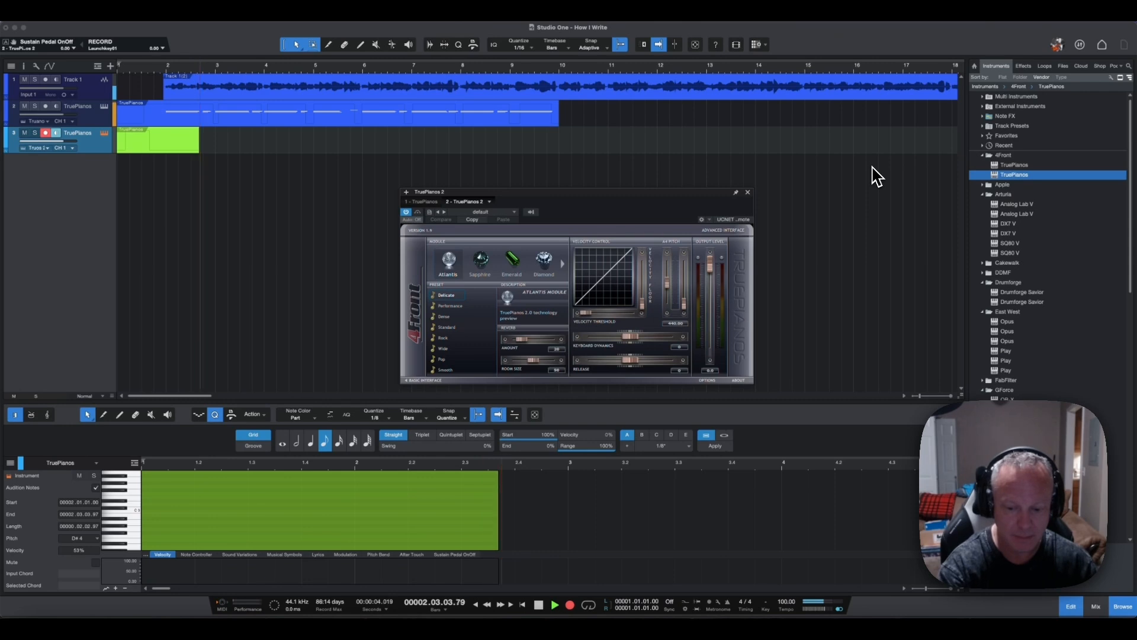
{"action": "key", "text": "space"}
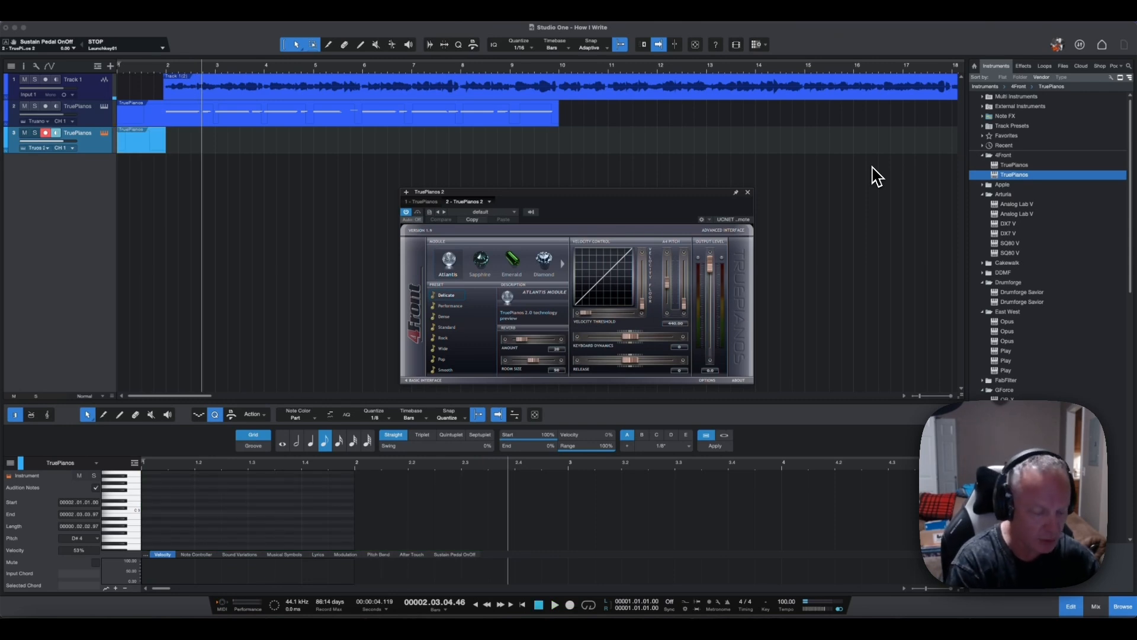
{"action": "key", "text": "super+z"}
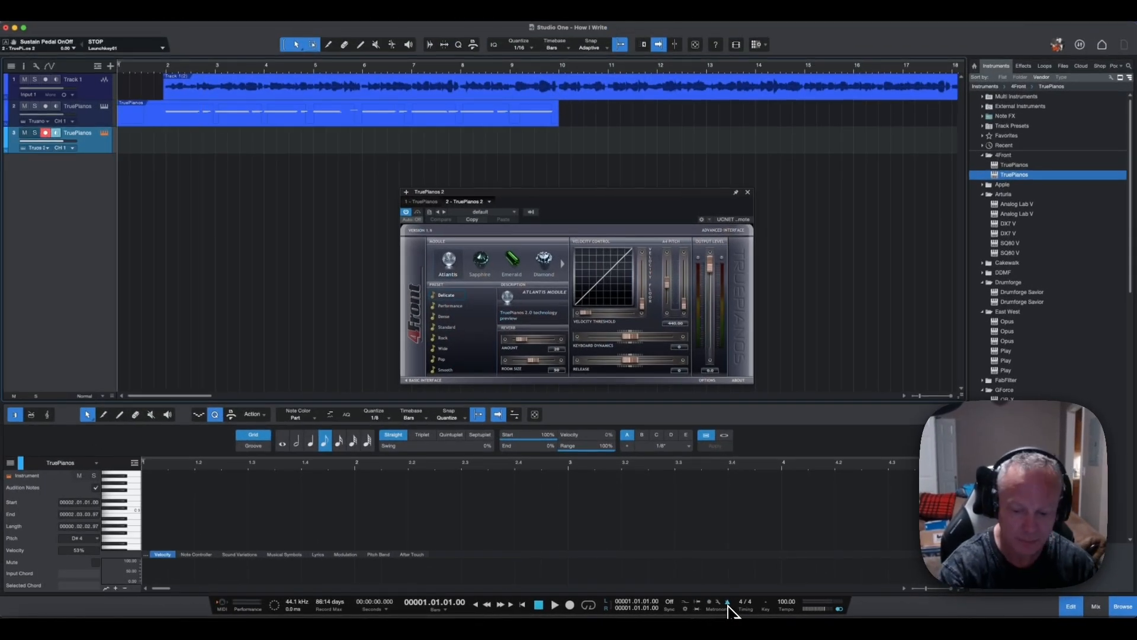
{"action": "key", "text": "KP_Multiply"}
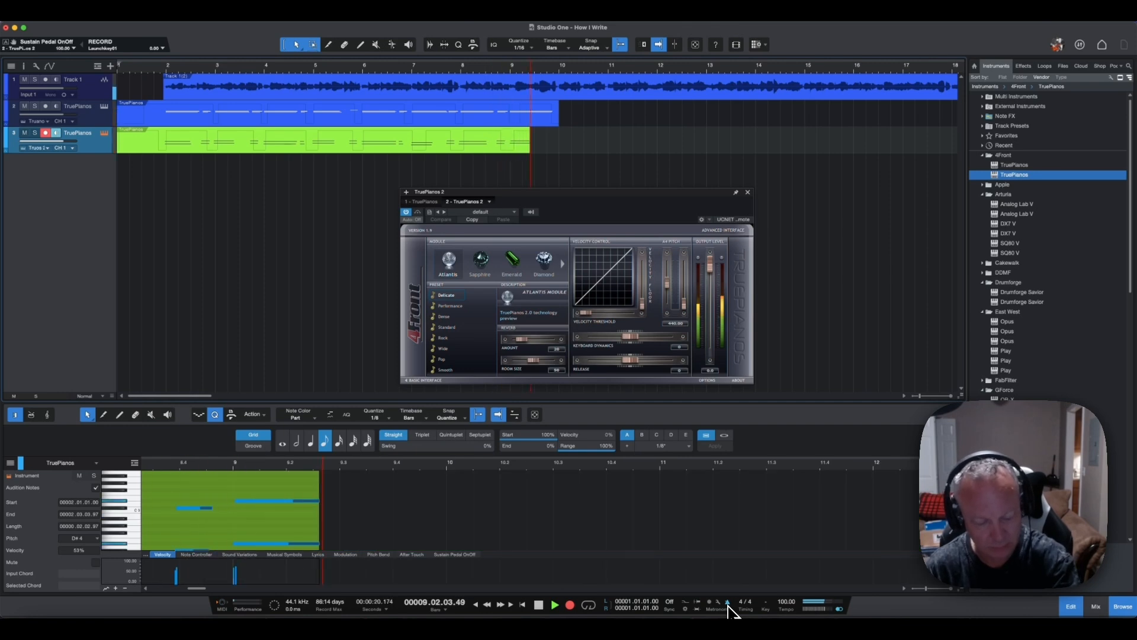
{"action": "key", "text": "space"}
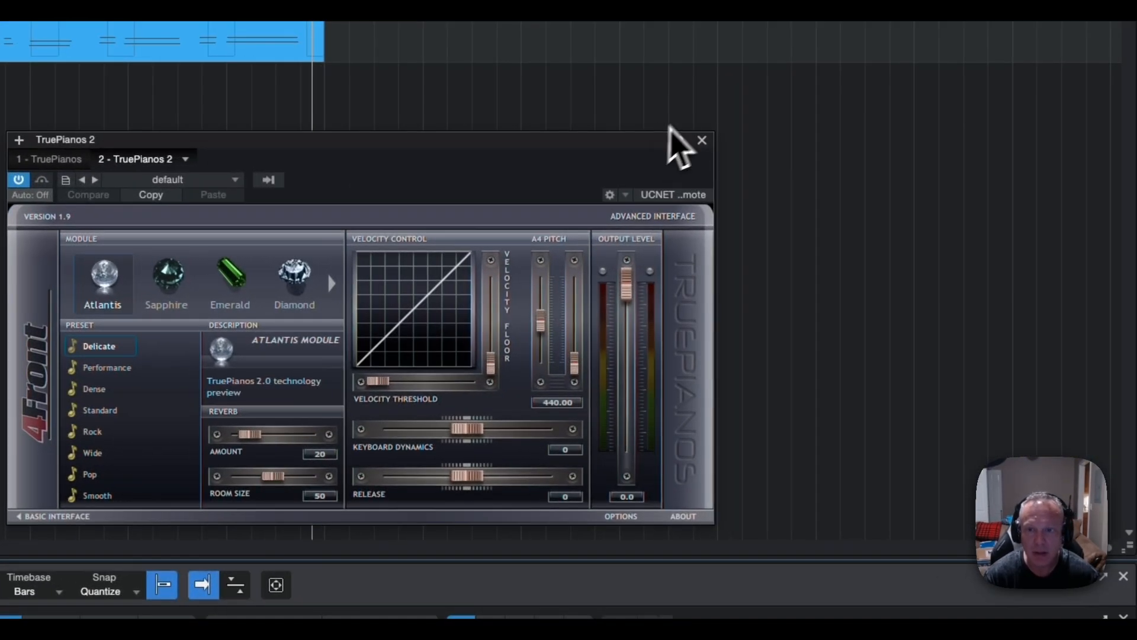
Step: Close the TruePianos 2 window, enlarge the note editor and quantize all notes of the bass part to 1/8
{"action": "left_click", "coordinate": [703, 141]}
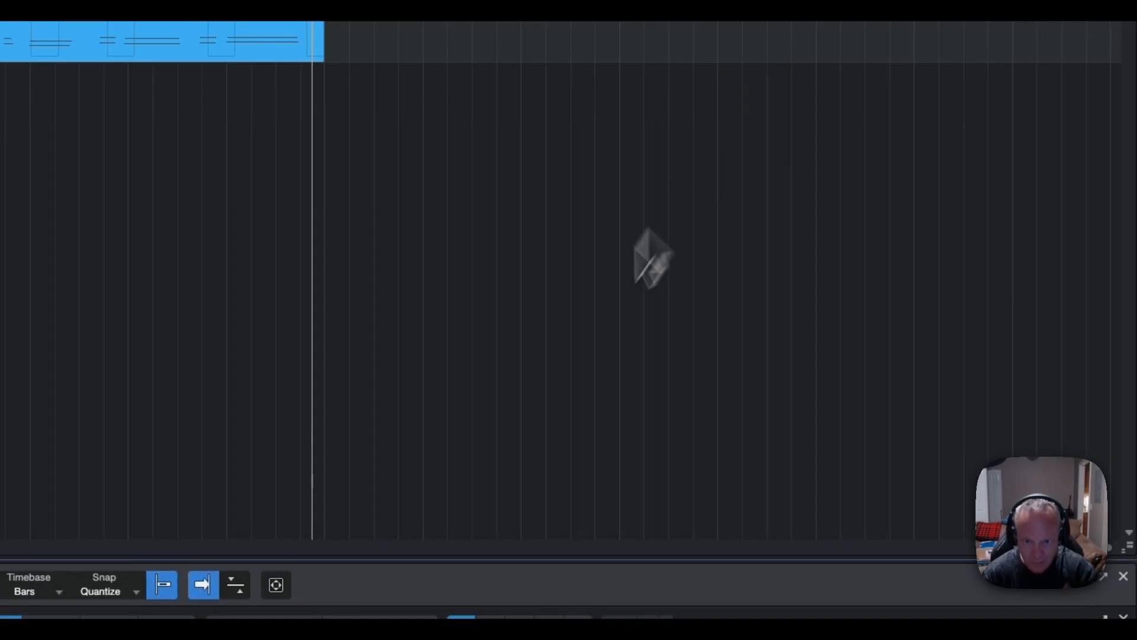
{"action": "left_click_drag", "start_coordinate": [740, 278], "coordinate": [710, 151]}
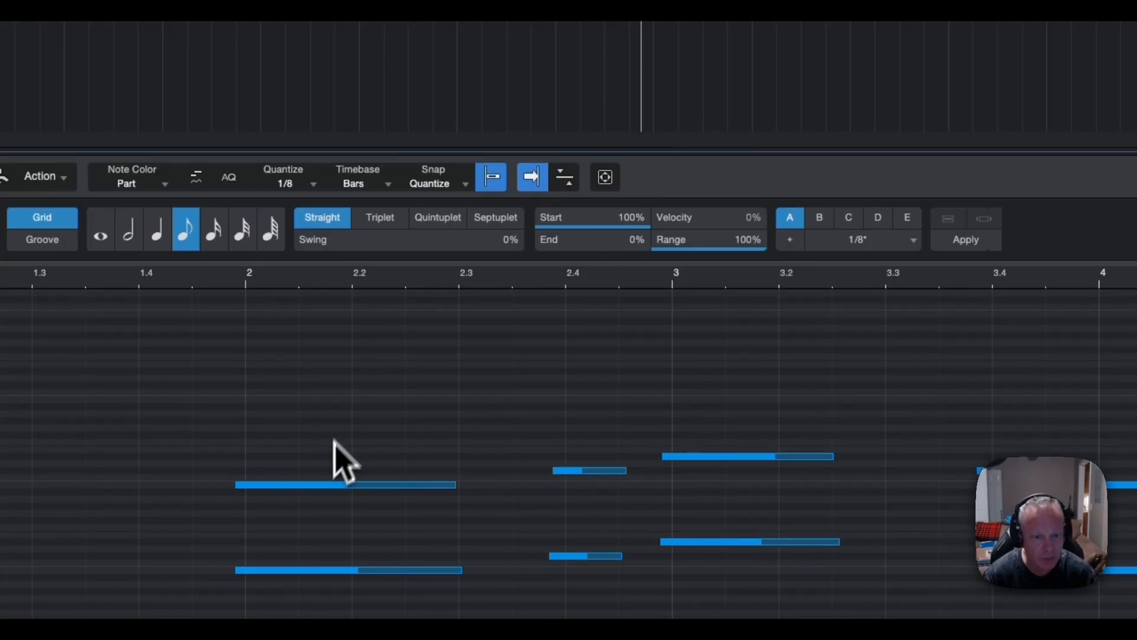
{"action": "key", "text": "ctrl+a"}
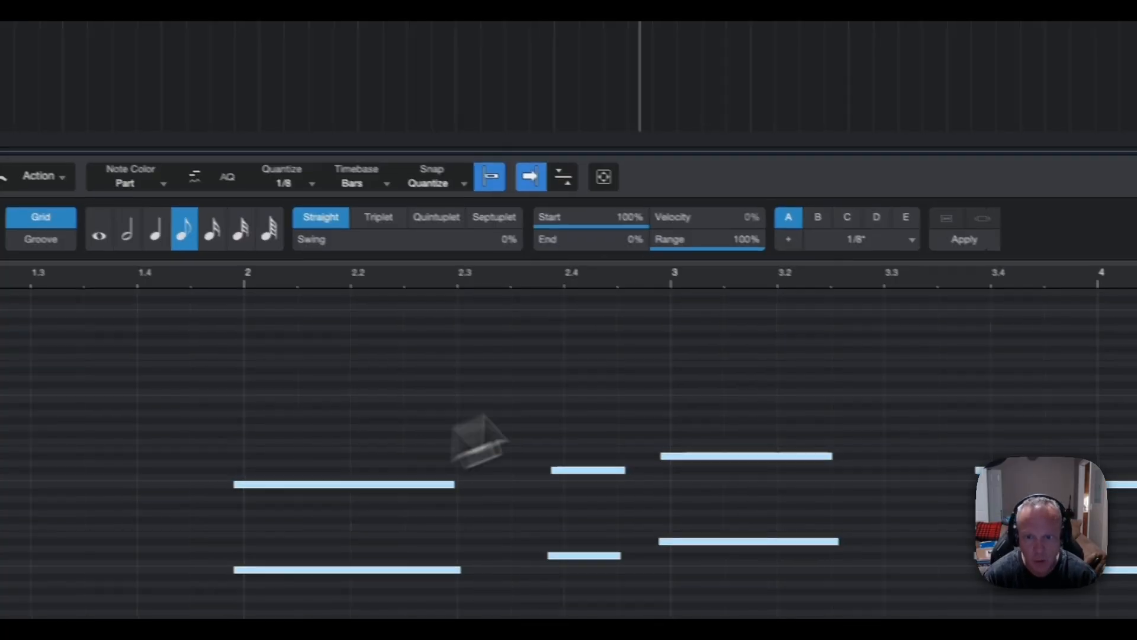
{"action": "left_click", "coordinate": [967, 242]}
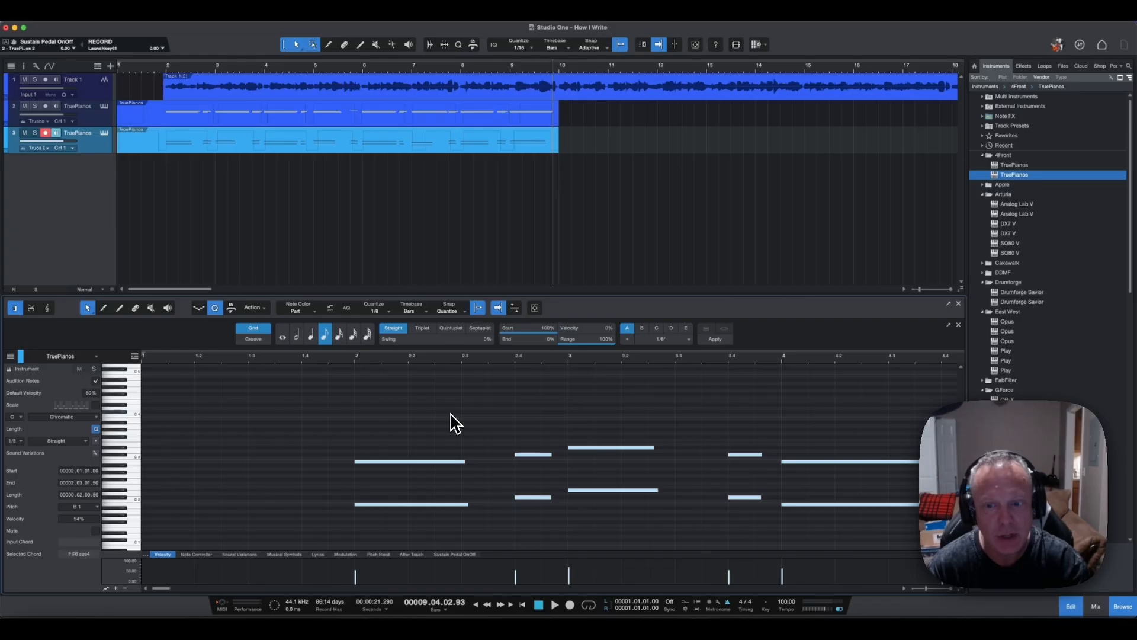
Step: Play back the quantized bass part from position 1.04.03.00 and stop after the start of bar 3
{"action": "left_click", "coordinate": [330, 360]}
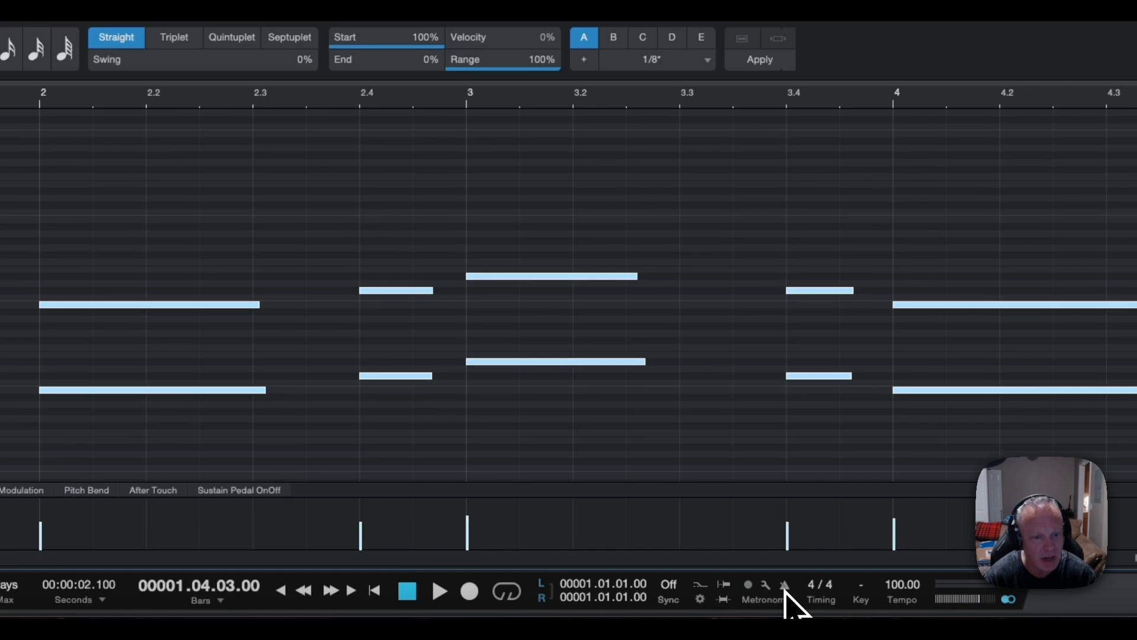
{"action": "key", "text": "space"}
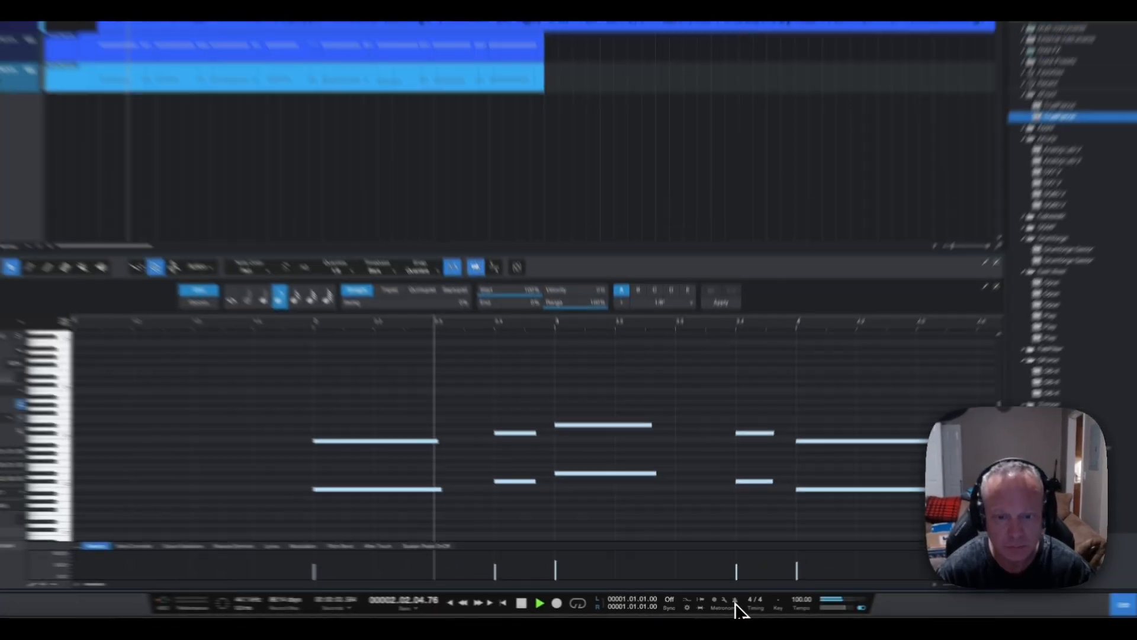
{"action": "key", "text": "space"}
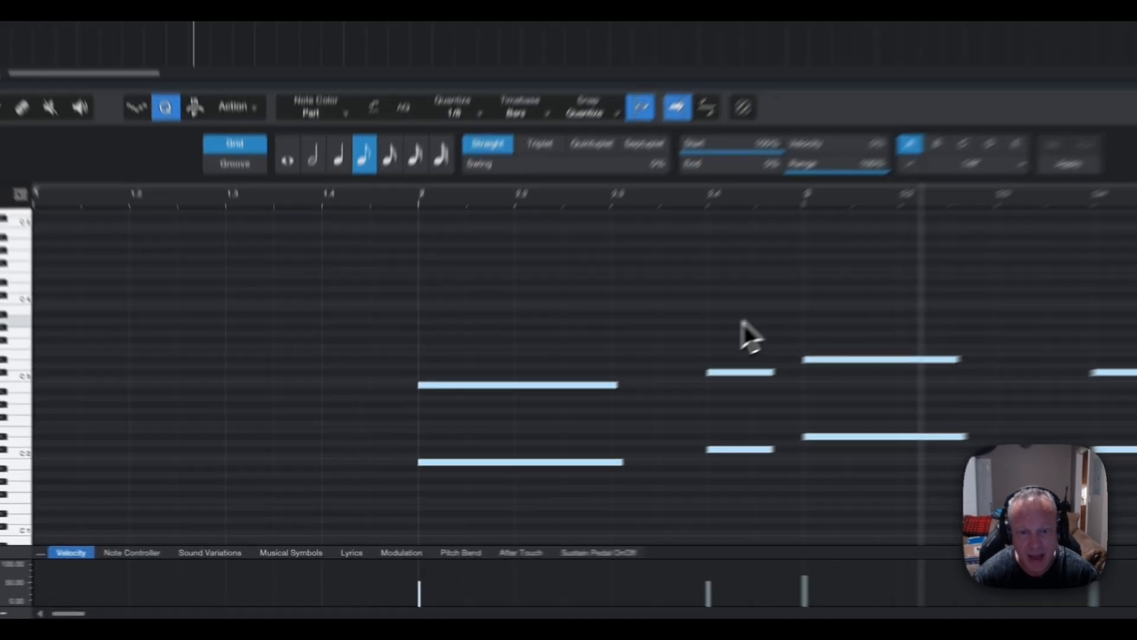
Step: Lower the two octave notes at beat 2.4 to the same pitches as the notes at bar 2 and play the part back
{"action": "left_click_drag", "start_coordinate": [534, 425], "coordinate": [540, 524]}
{"action": "left_click_drag", "start_coordinate": [785, 354], "coordinate": [785, 371]}
{"action": "left_click", "coordinate": [347, 165]}
{"action": "key", "text": "f"}
{"action": "key", "text": "space"}
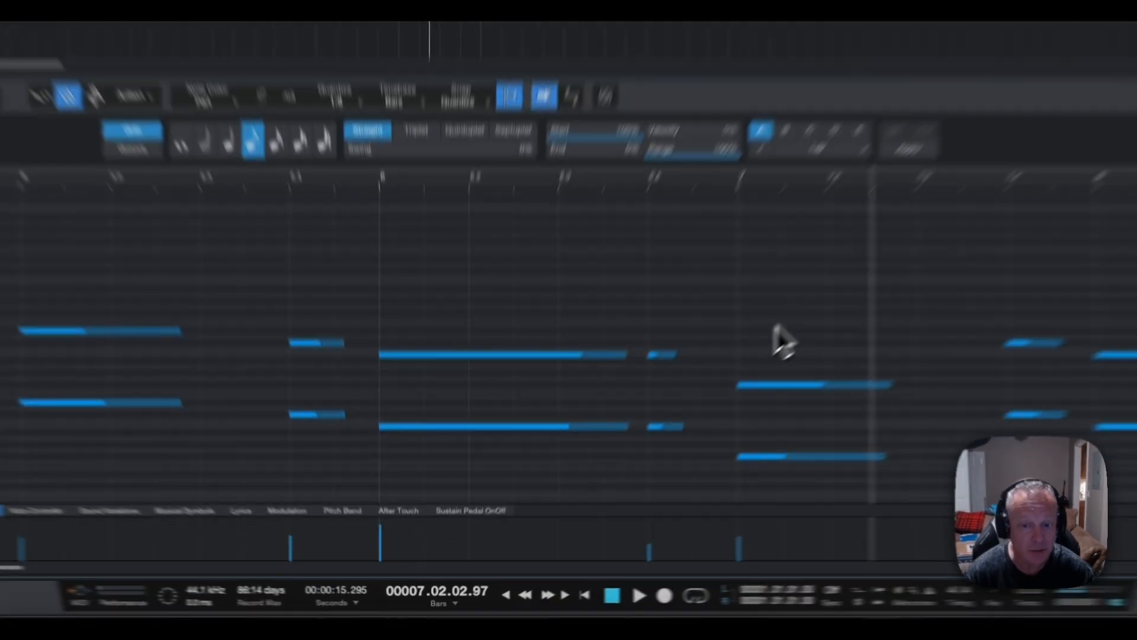
Step: Lower the pair of octave notes at bar 7 to E, lower them one more semitone, and play back the passage from bar 6
{"action": "left_click_drag", "start_coordinate": [637, 444], "coordinate": [637, 534]}
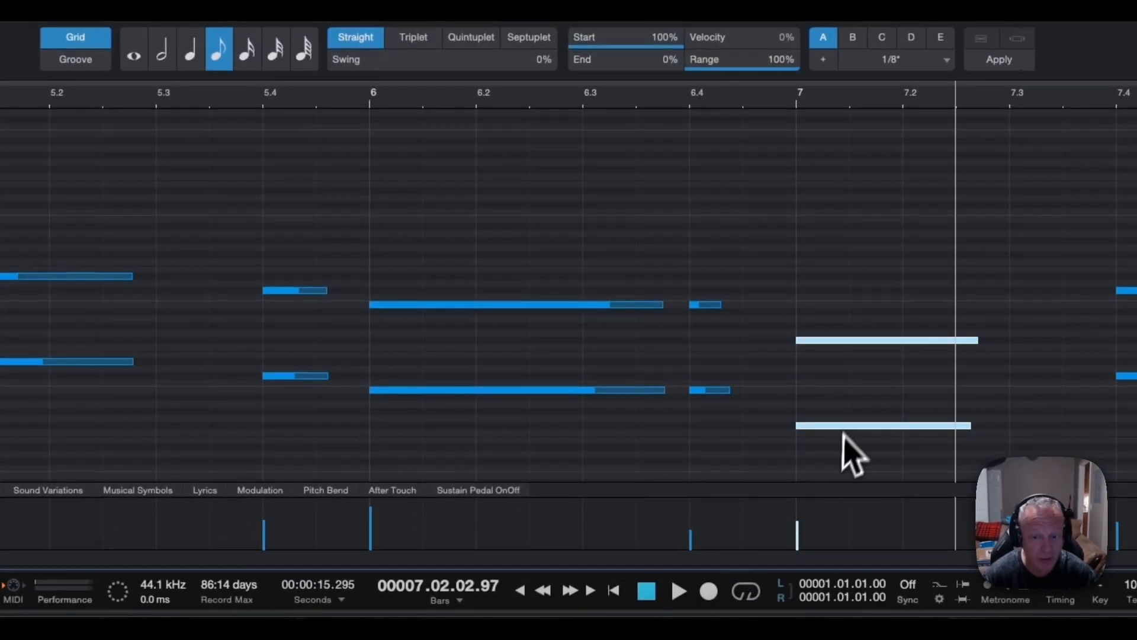
{"action": "left_click_drag", "start_coordinate": [829, 348], "coordinate": [830, 356]}
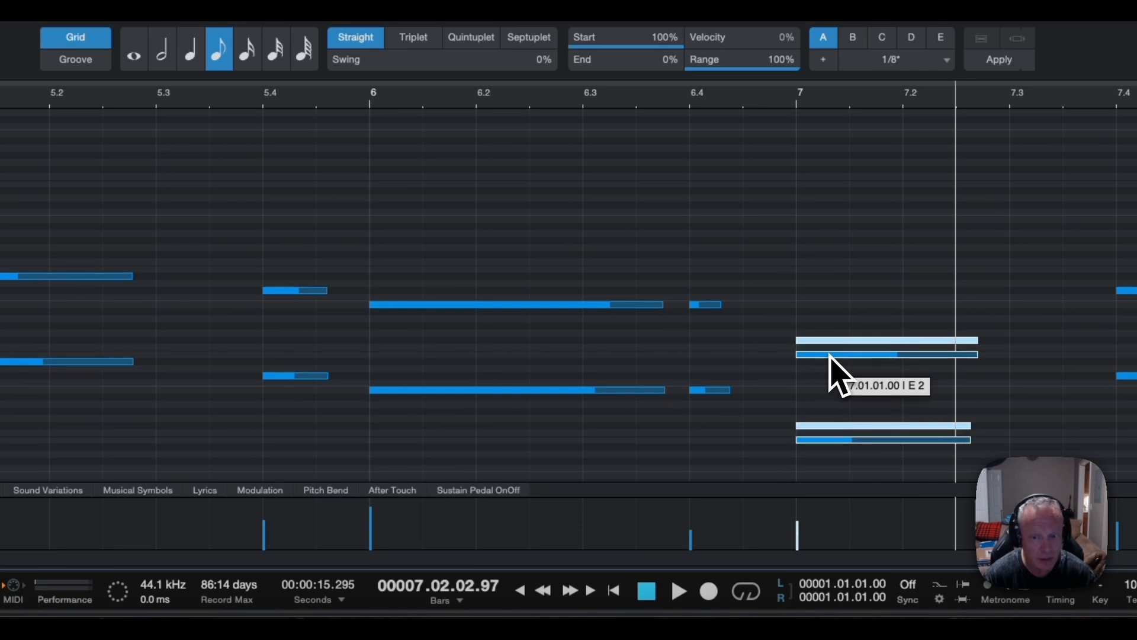
{"action": "left_click_drag", "start_coordinate": [829, 355], "coordinate": [830, 355]}
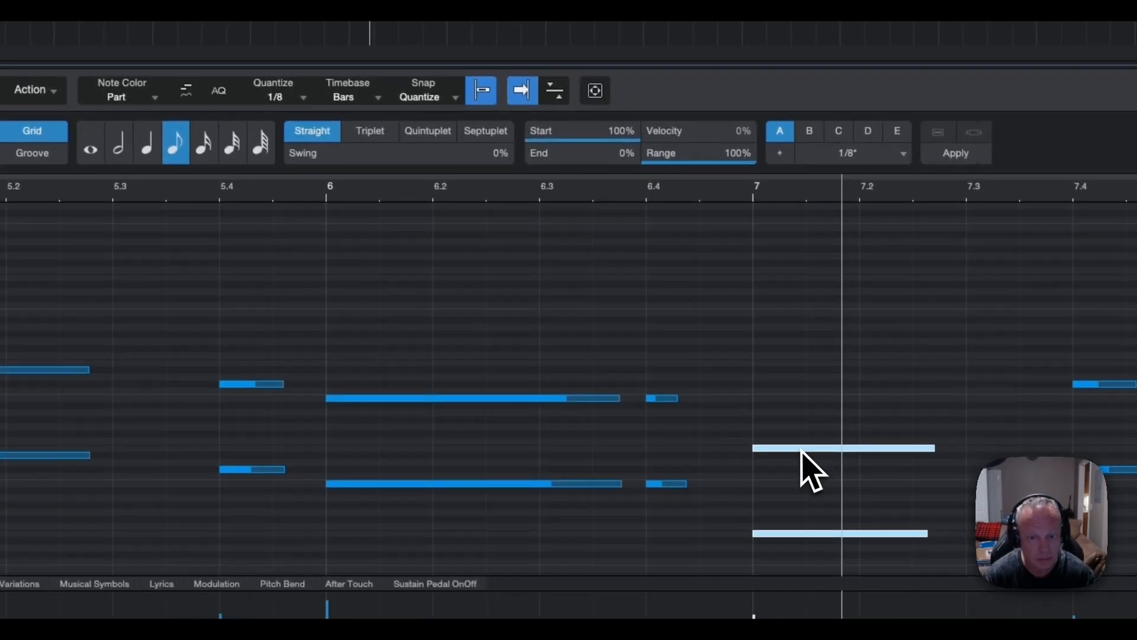
{"action": "left_click_drag", "start_coordinate": [874, 478], "coordinate": [874, 483]}
{"action": "left_click_drag", "start_coordinate": [800, 456], "coordinate": [800, 459]}
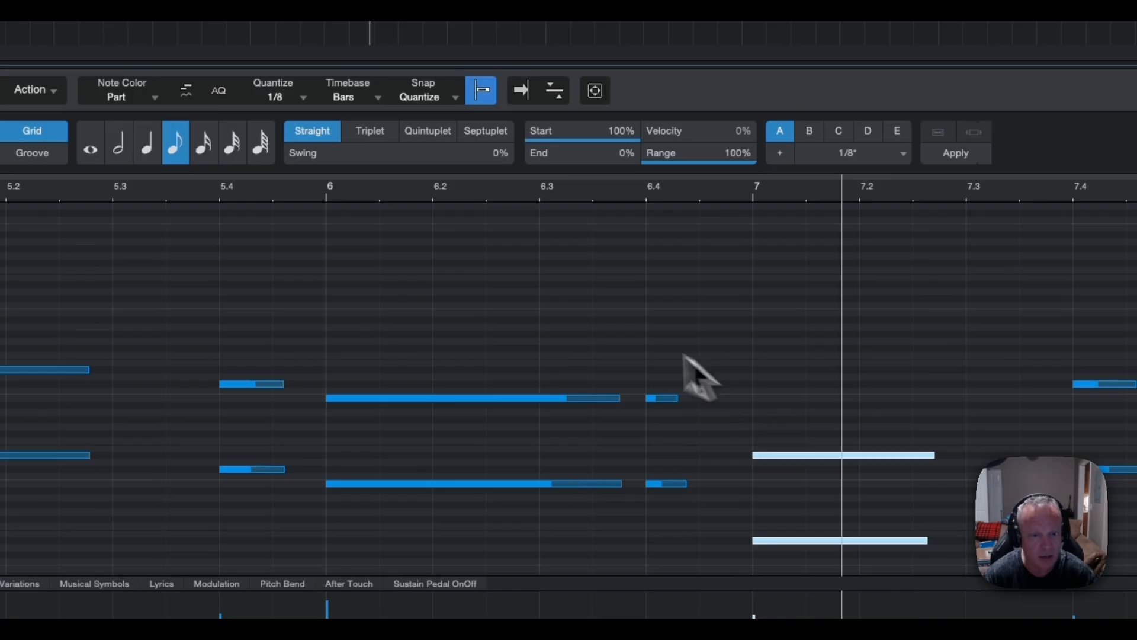
{"action": "left_click", "coordinate": [318, 193]}
{"action": "key", "text": "f"}
{"action": "key", "text": "space"}
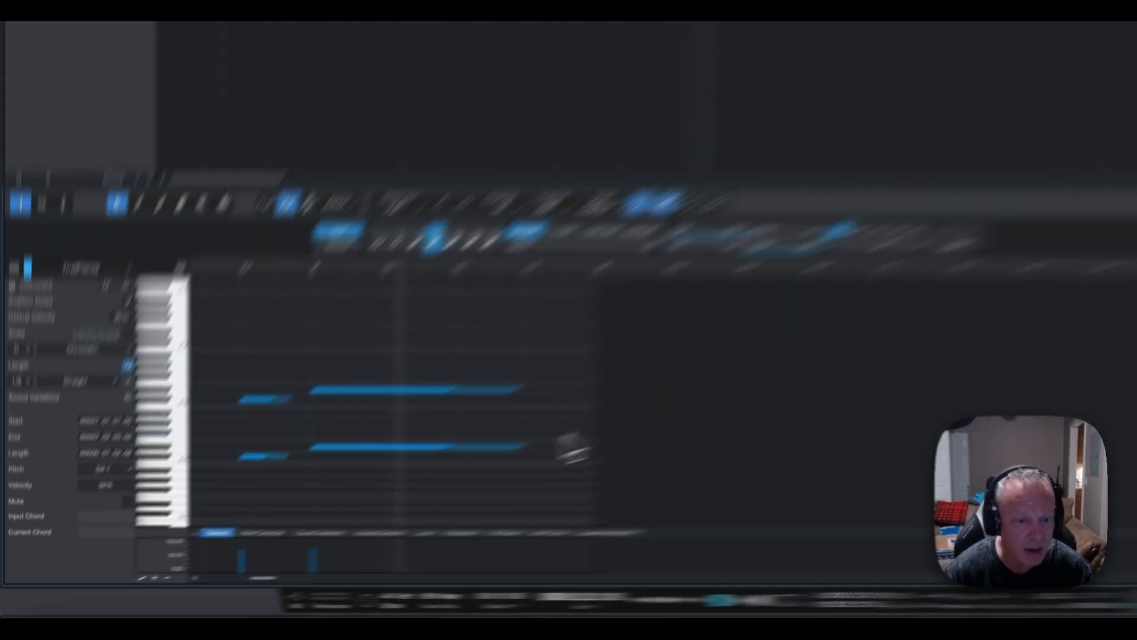
Step: Select the lower row of notes throughout the bass part and duplicate it one octave down
{"action": "left_click_drag", "start_coordinate": [837, 338], "coordinate": [52, 430]}
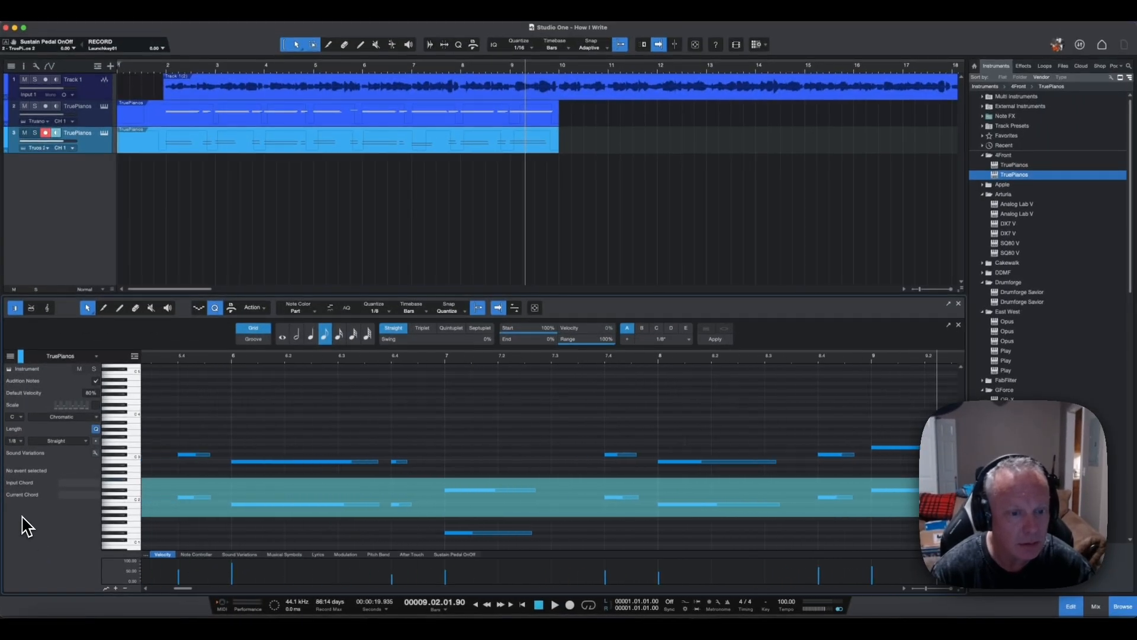
{"action": "left_click_drag", "start_coordinate": [23, 526], "coordinate": [23, 514]}
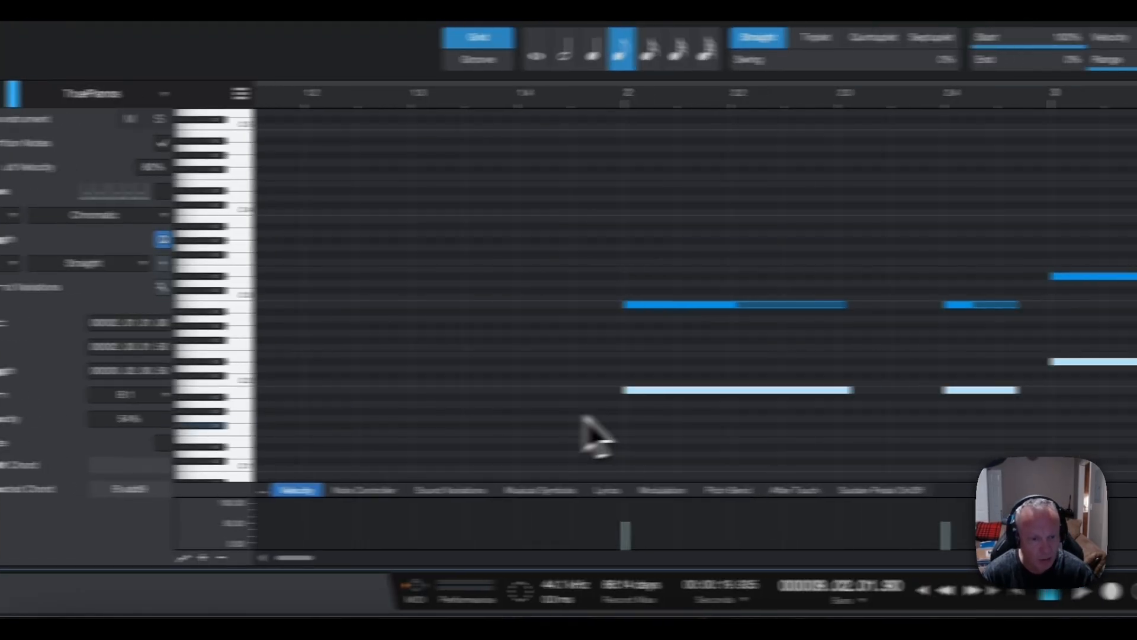
{"action": "left_click_drag", "start_coordinate": [493, 393], "coordinate": [500, 471]}
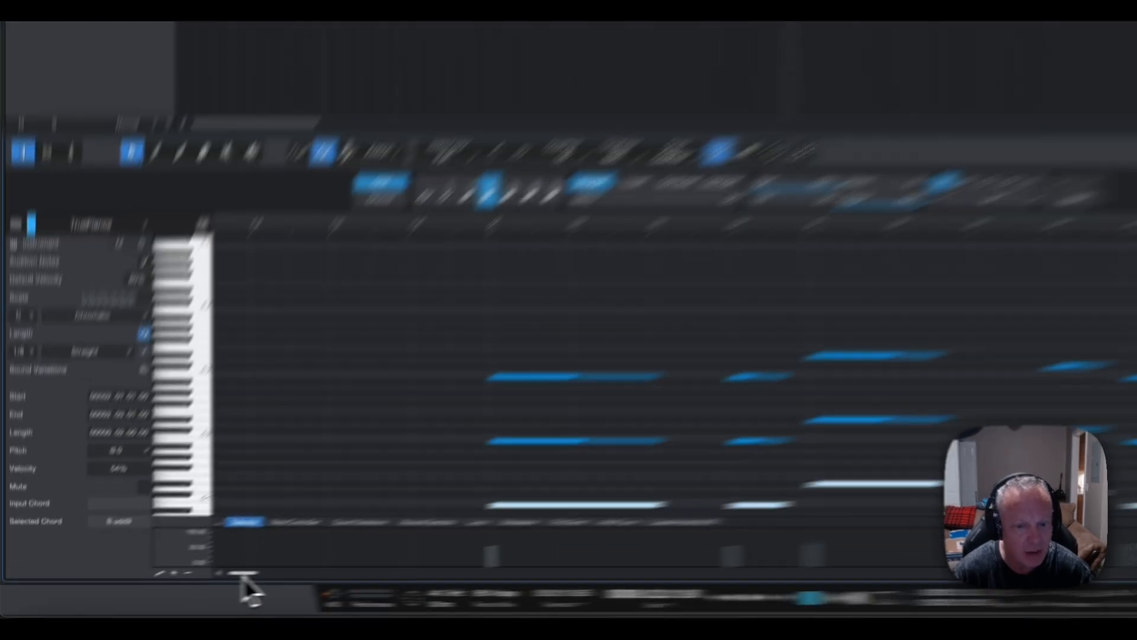
Step: Play back the bass part with its added lower octave from around bar 2
{"action": "mouse_move", "coordinate": [162, 589]}
{"action": "left_mouse_down"}
{"action": "mouse_move", "coordinate": [188, 590]}
{"action": "mouse_move", "coordinate": [167, 591]}
{"action": "left_mouse_up"}
{"action": "left_click_drag", "start_coordinate": [333, 563], "coordinate": [303, 566]}
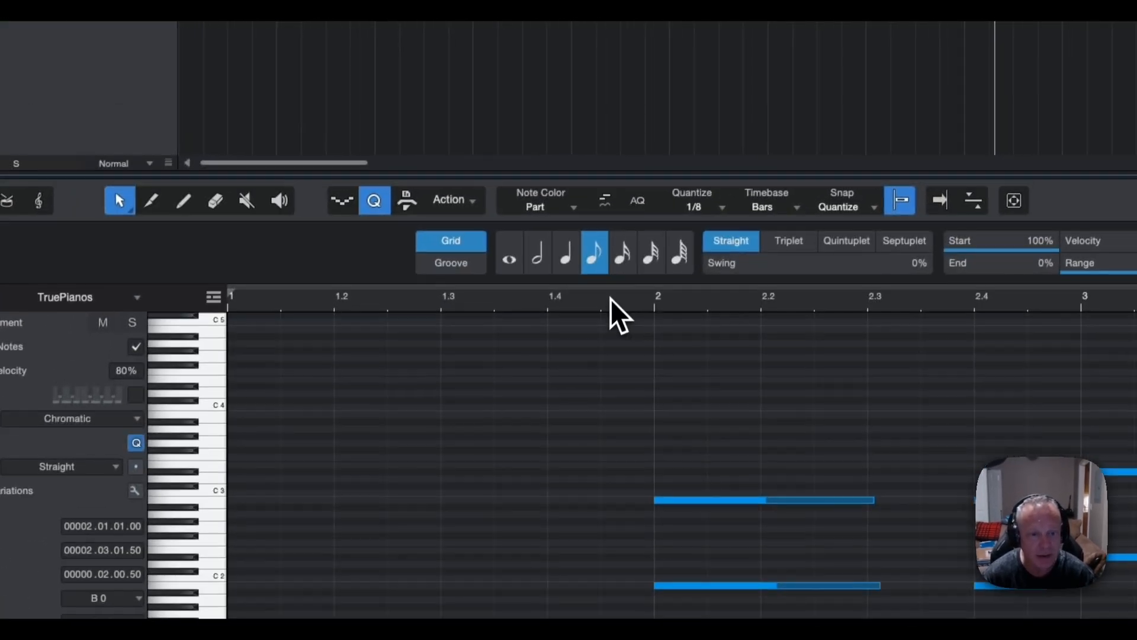
{"action": "double_click", "coordinate": [665, 93]}
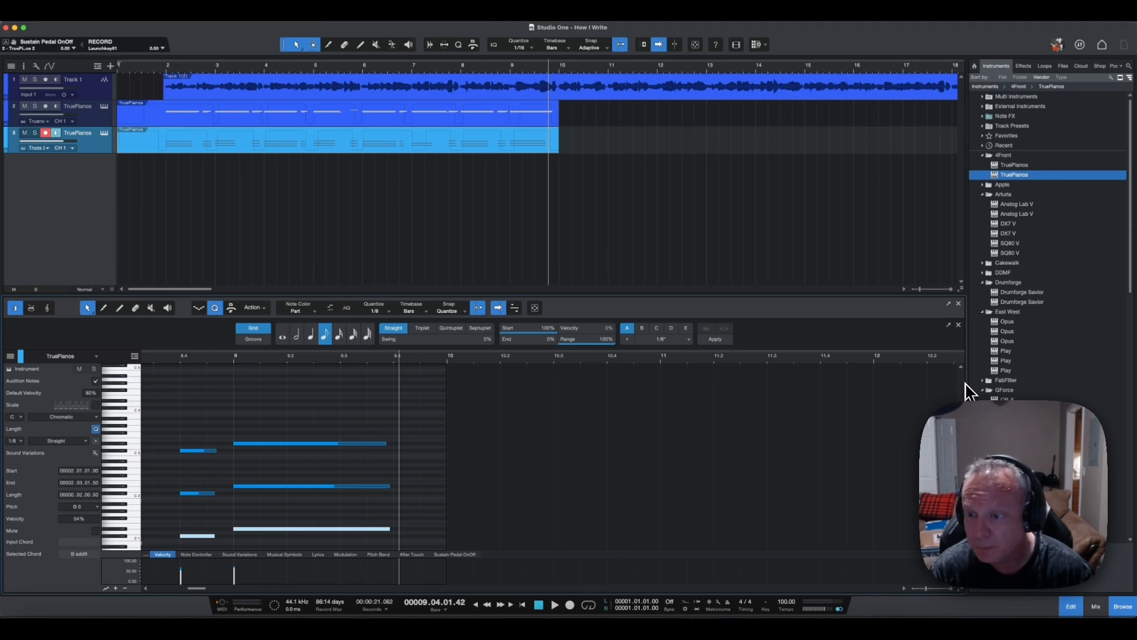
Step: Find ZebraHZ under u-he in the instrument browser and add it as a new instrument track below the TruePianos tracks
{"action": "scroll", "coordinate": [1042, 248], "scroll_direction": "down", "scroll_amount": 10}
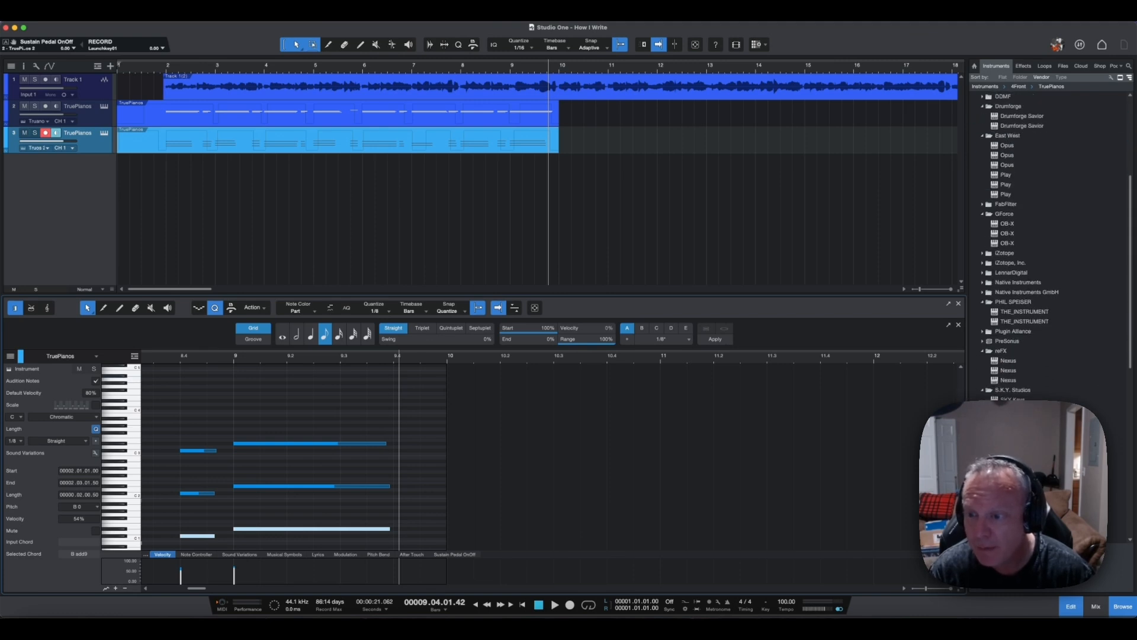
{"action": "scroll", "coordinate": [1042, 248], "scroll_direction": "down", "scroll_amount": 3}
{"action": "scroll", "coordinate": [1042, 284], "scroll_direction": "down", "scroll_amount": 5}
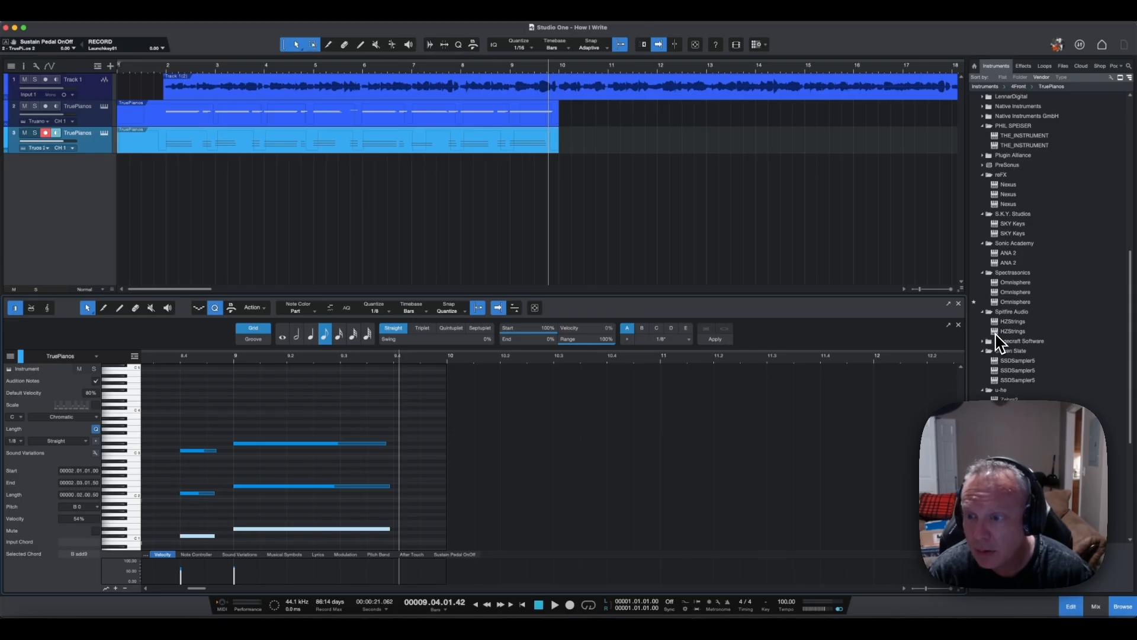
{"action": "scroll", "coordinate": [998, 340], "scroll_direction": "down", "scroll_amount": 1}
{"action": "scroll", "coordinate": [998, 341], "scroll_direction": "down", "scroll_amount": 2}
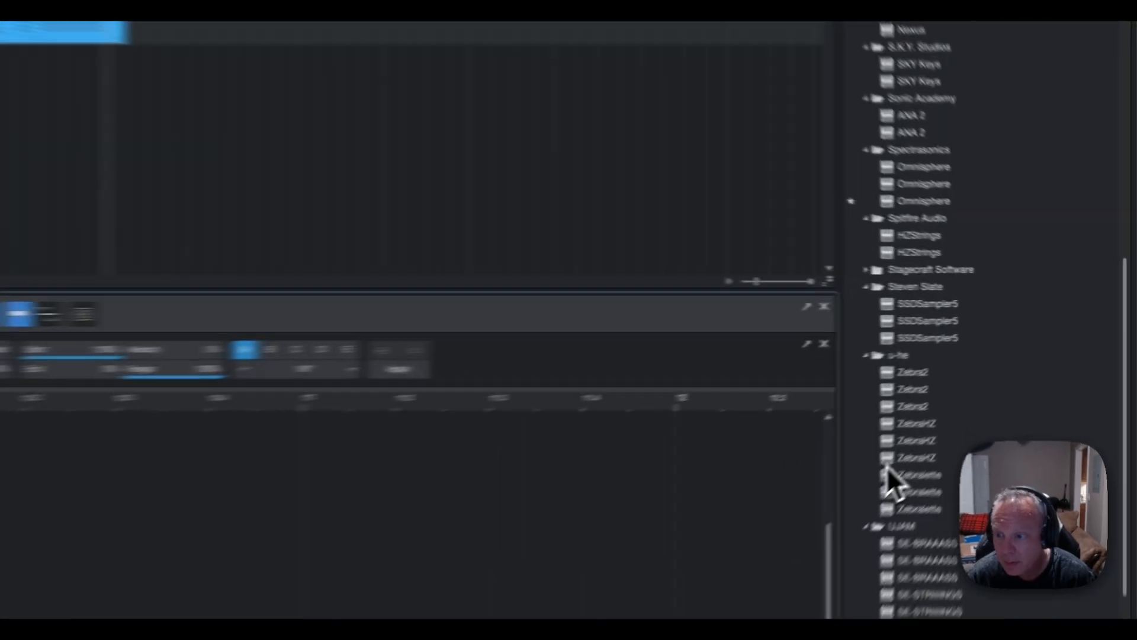
{"action": "left_click_drag", "start_coordinate": [995, 389], "coordinate": [635, 217]}
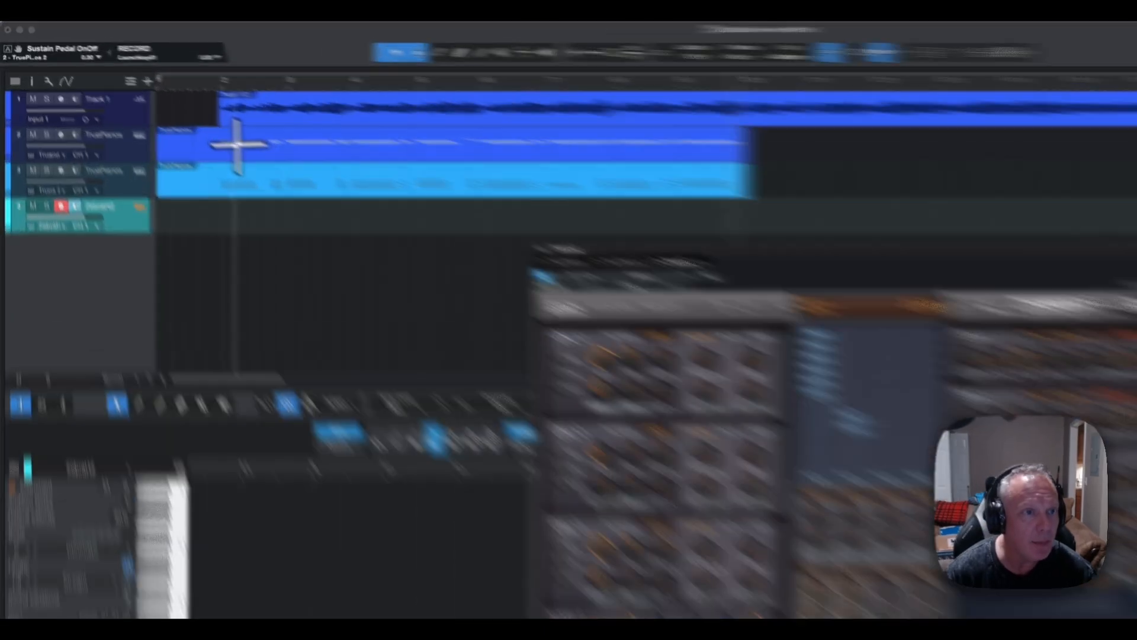
Step: Copy the chord part from the first TruePianos track onto the ZebraHZ track
{"action": "left_click", "coordinate": [176, 122]}
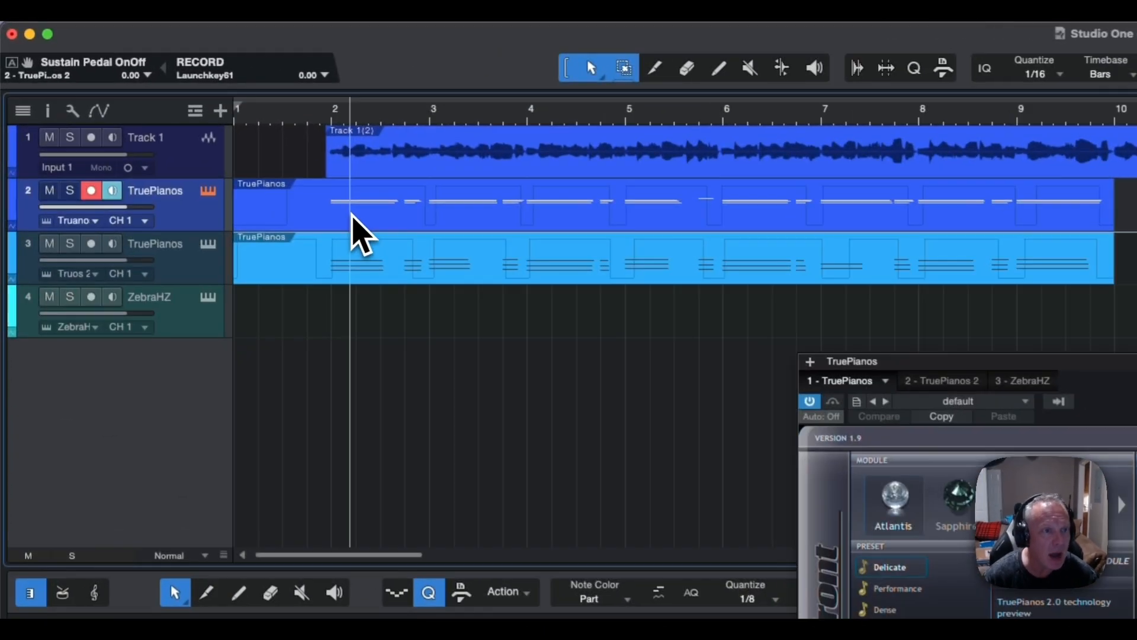
{"action": "left_click_drag", "start_coordinate": [352, 218], "coordinate": [363, 317]}
{"action": "left_click", "coordinate": [172, 321]}
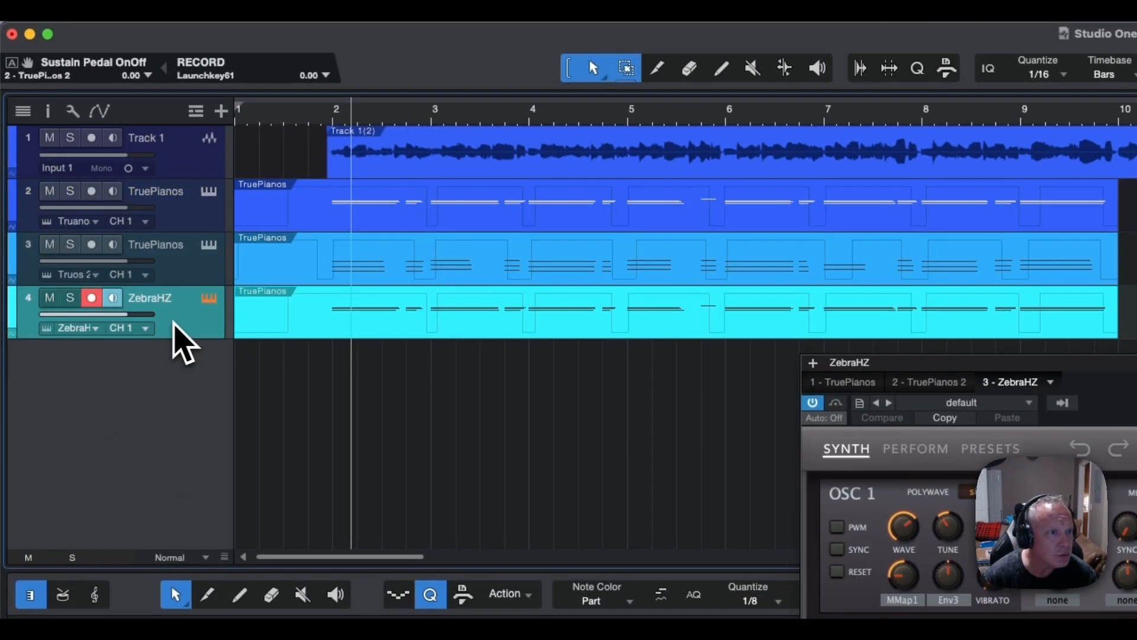
Step: Solo the ZebraHZ track and step through the synth's presets to An Enoding
{"action": "left_click", "coordinate": [70, 297]}
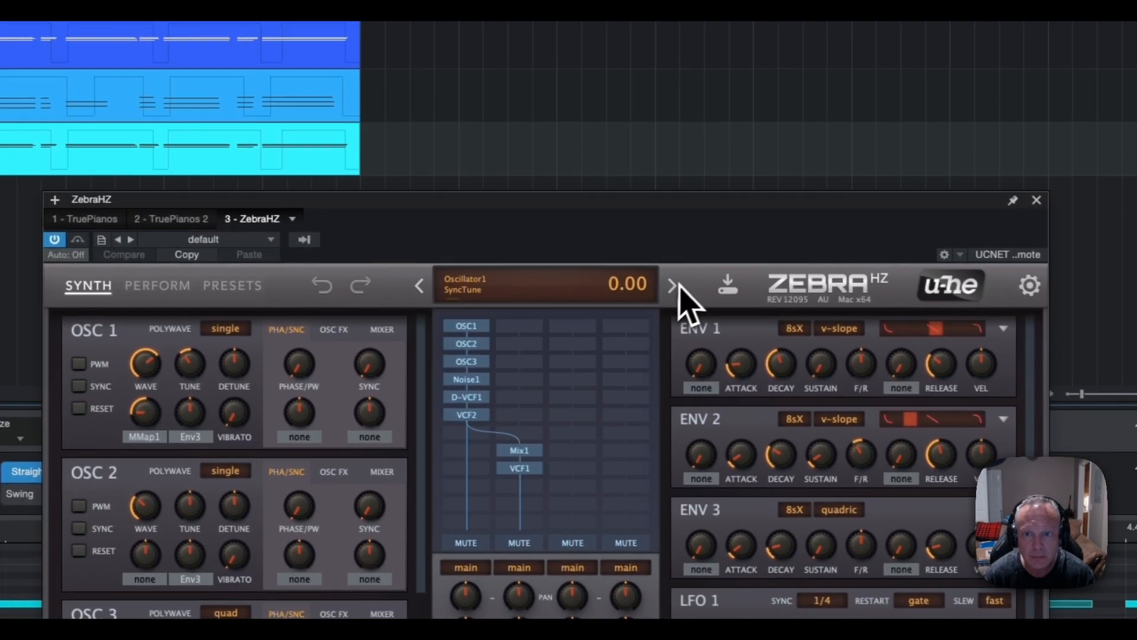
{"action": "left_click", "coordinate": [669, 287]}
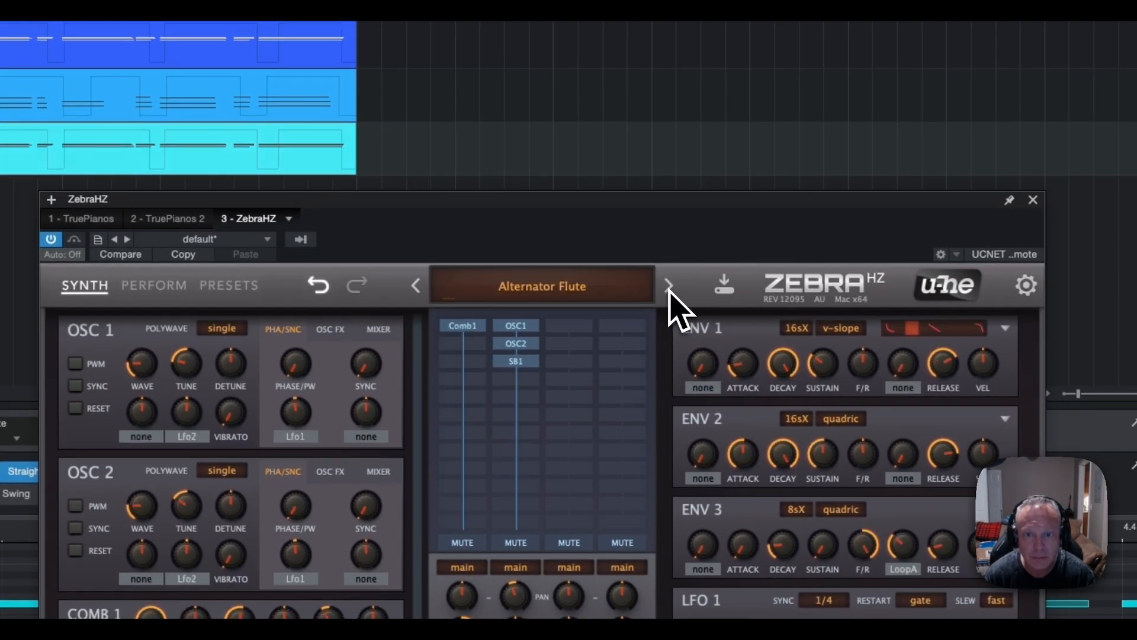
{"action": "left_click", "coordinate": [669, 286]}
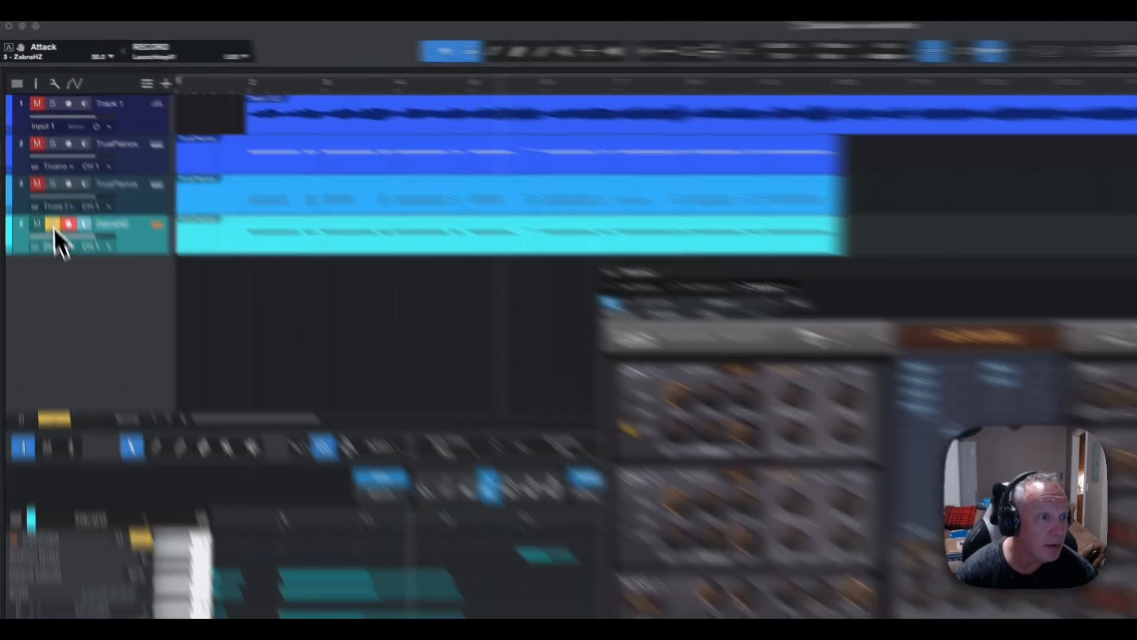
Step: Solo both TruePianos tracks together with ZebraHZ, disarm ZebraHZ for recording, and play the three parts from around bar 2
{"action": "left_click", "coordinate": [34, 159]}
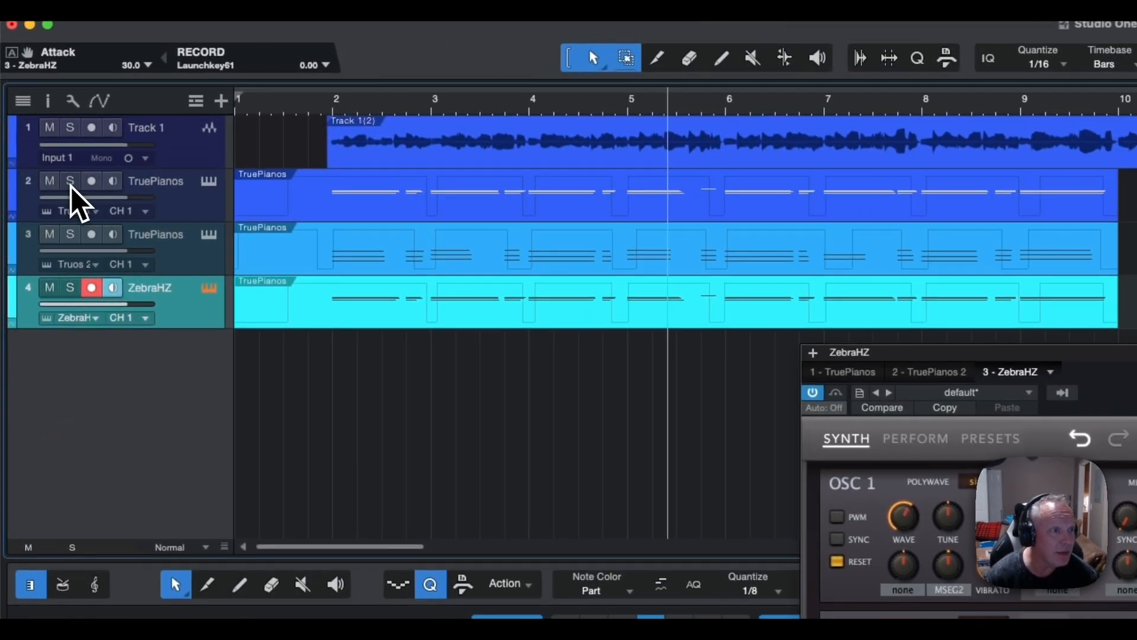
{"action": "left_click", "coordinate": [70, 181]}
{"action": "left_click", "coordinate": [74, 235]}
{"action": "left_click", "coordinate": [72, 290]}
{"action": "left_click", "coordinate": [91, 287]}
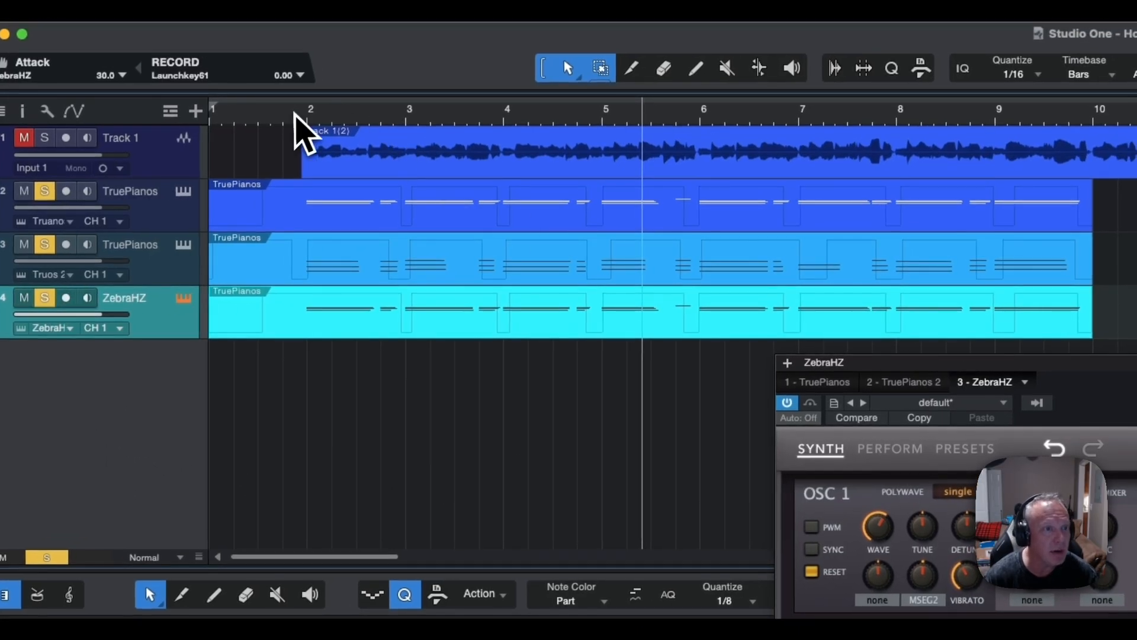
{"action": "left_click", "coordinate": [316, 105]}
{"action": "key", "text": "space"}
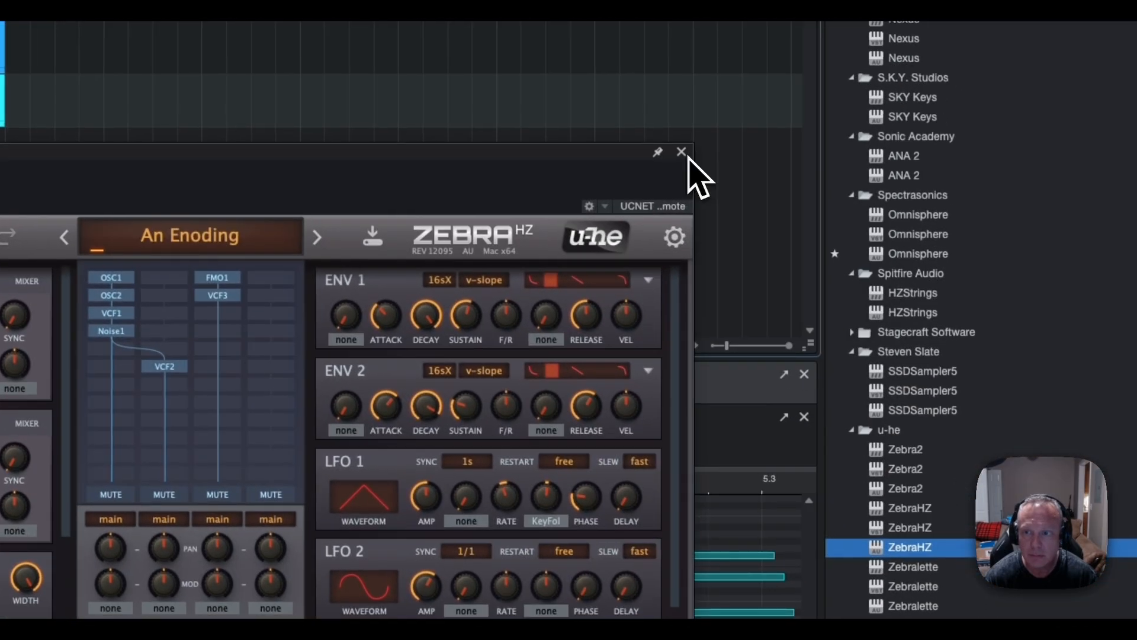
Step: In the mixer, lower ZebraHZ to about -6 dB and TruePianos 2 to about -6.9 dB while the parts play
{"action": "left_click", "coordinate": [681, 151]}
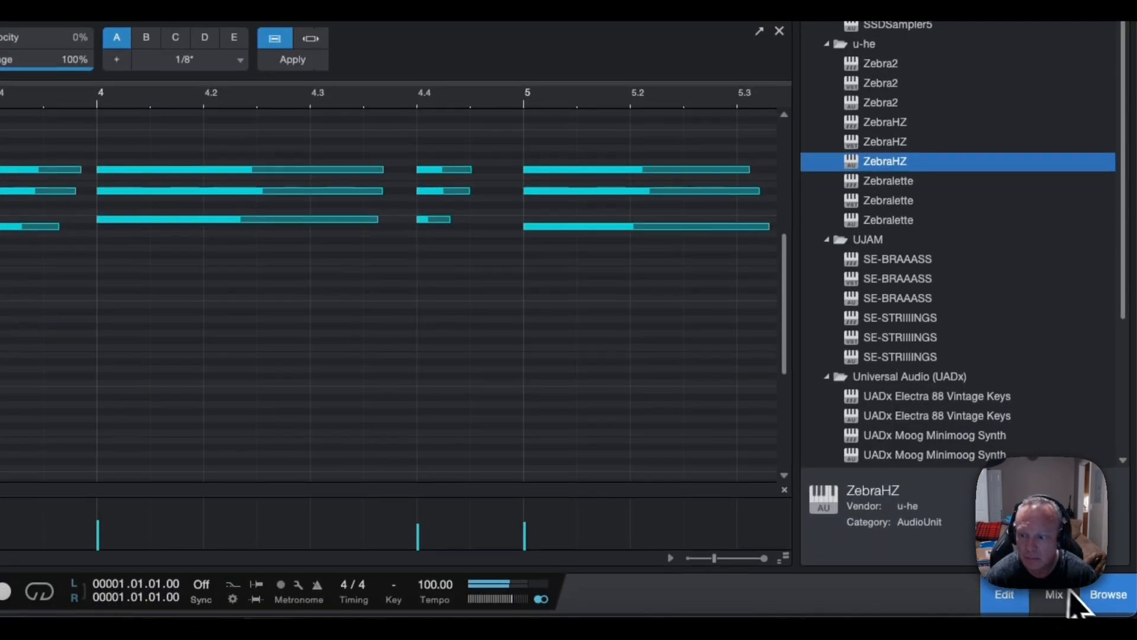
{"action": "left_click", "coordinate": [1066, 604]}
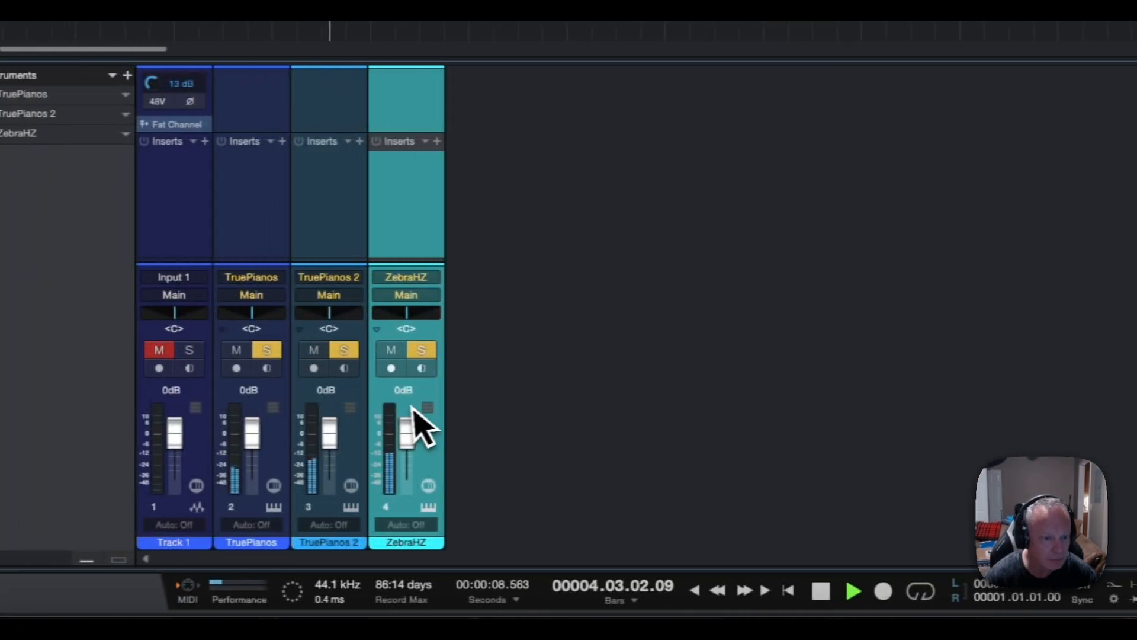
{"action": "left_click_drag", "start_coordinate": [414, 431], "coordinate": [417, 438]}
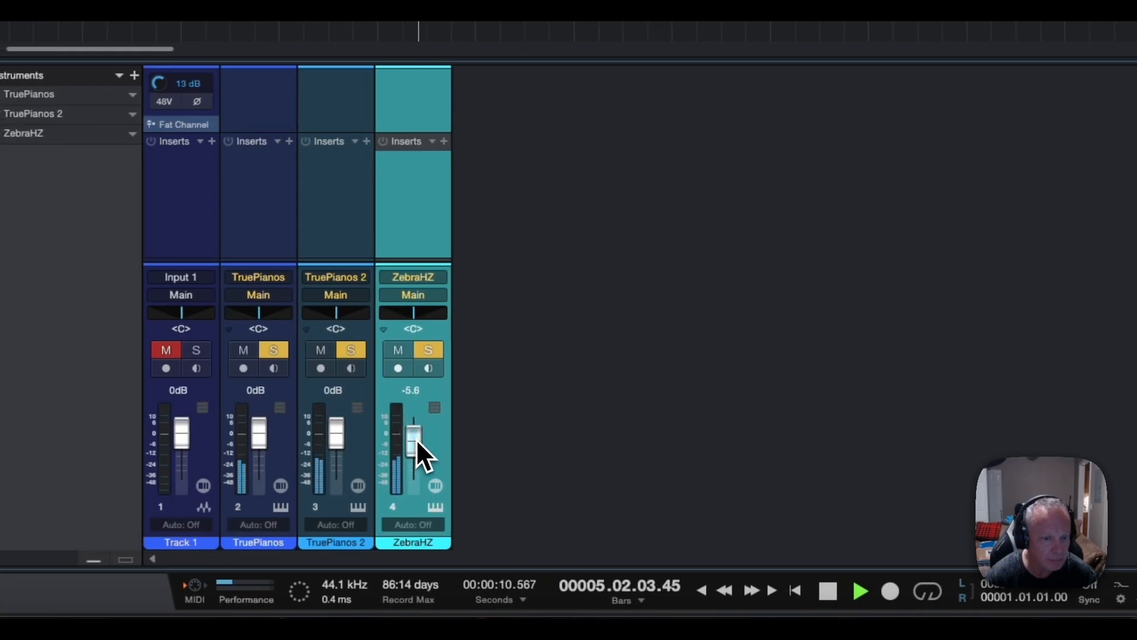
{"action": "left_click_drag", "start_coordinate": [416, 439], "coordinate": [416, 438]}
{"action": "left_click_drag", "start_coordinate": [337, 438], "coordinate": [337, 450]}
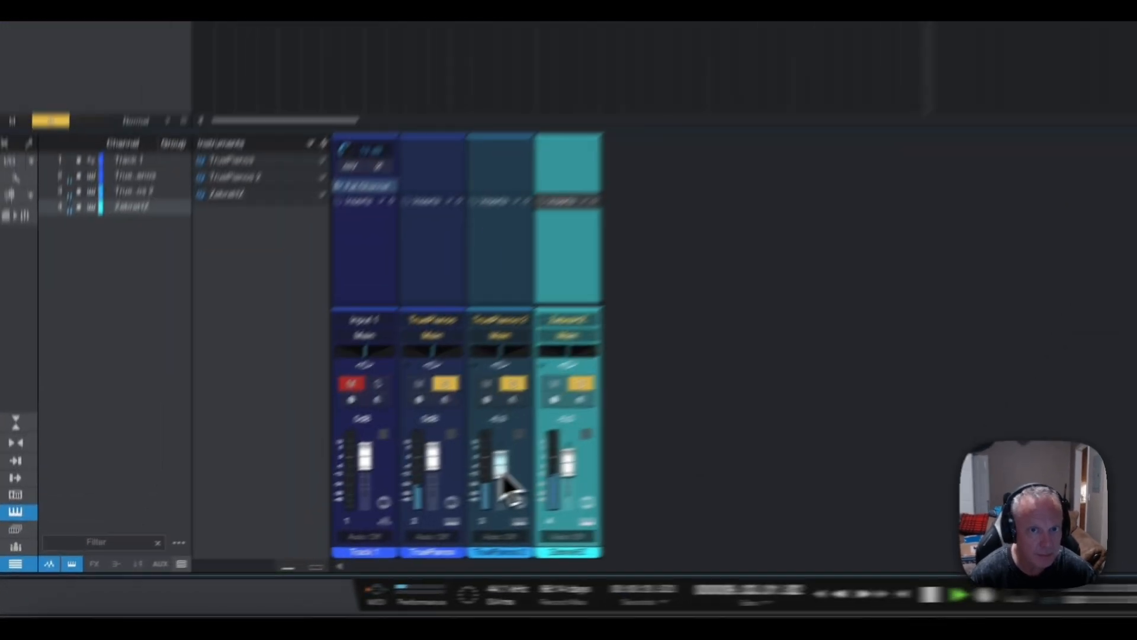
{"action": "key", "text": "space"}
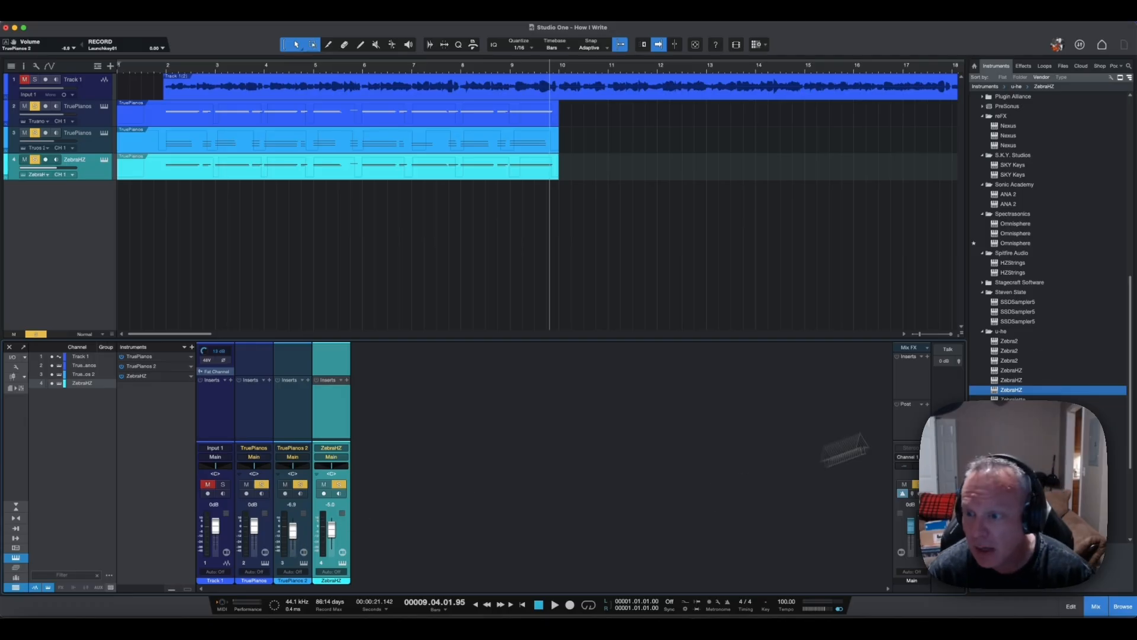
Step: Add Omnisphere as a new instrument track and load the Boys Choir Ahs ^ patch from the Human Voices category
{"action": "left_click_drag", "start_coordinate": [1015, 243], "coordinate": [863, 241]}
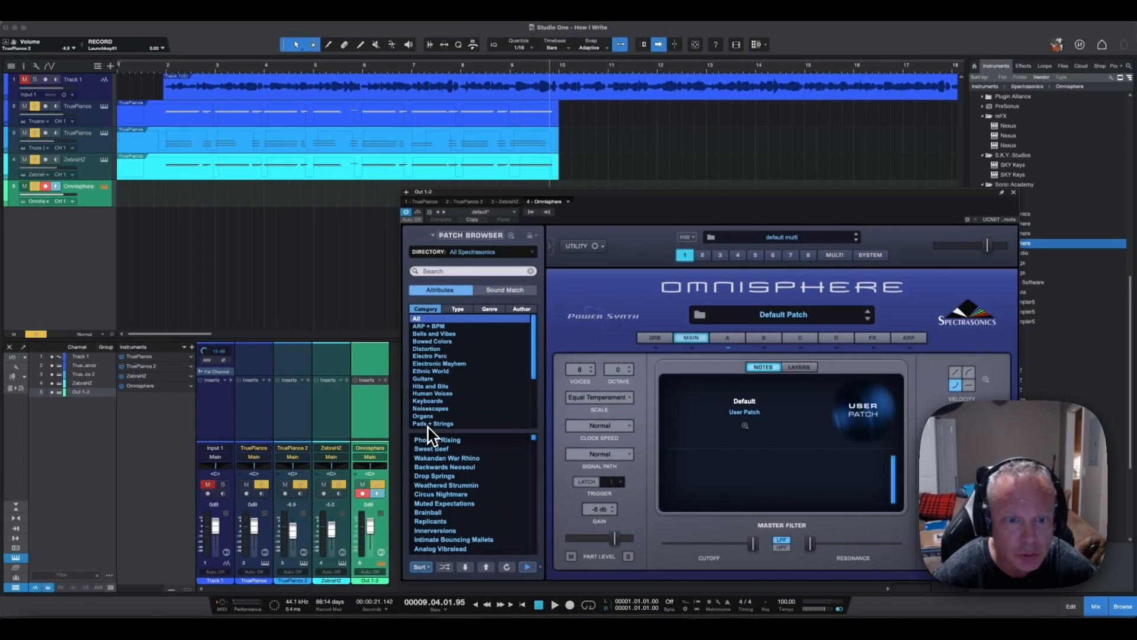
{"action": "scroll", "coordinate": [429, 429], "scroll_direction": "down", "scroll_amount": 5}
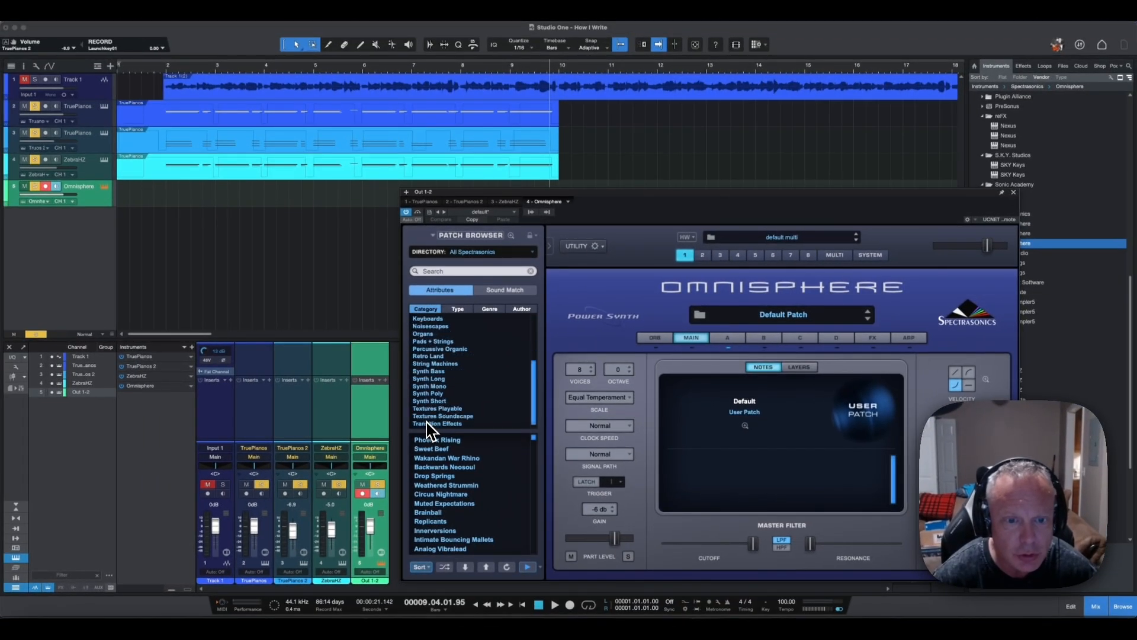
{"action": "scroll", "coordinate": [429, 429], "scroll_direction": "up", "scroll_amount": 4}
{"action": "left_click", "coordinate": [427, 394]}
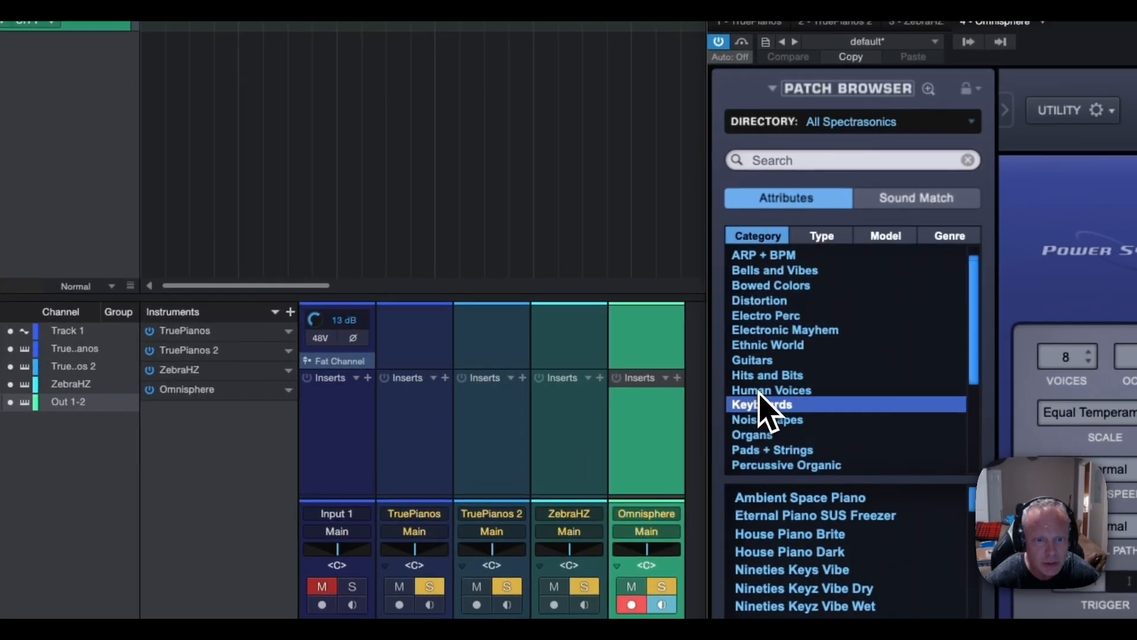
{"action": "left_click", "coordinate": [761, 391]}
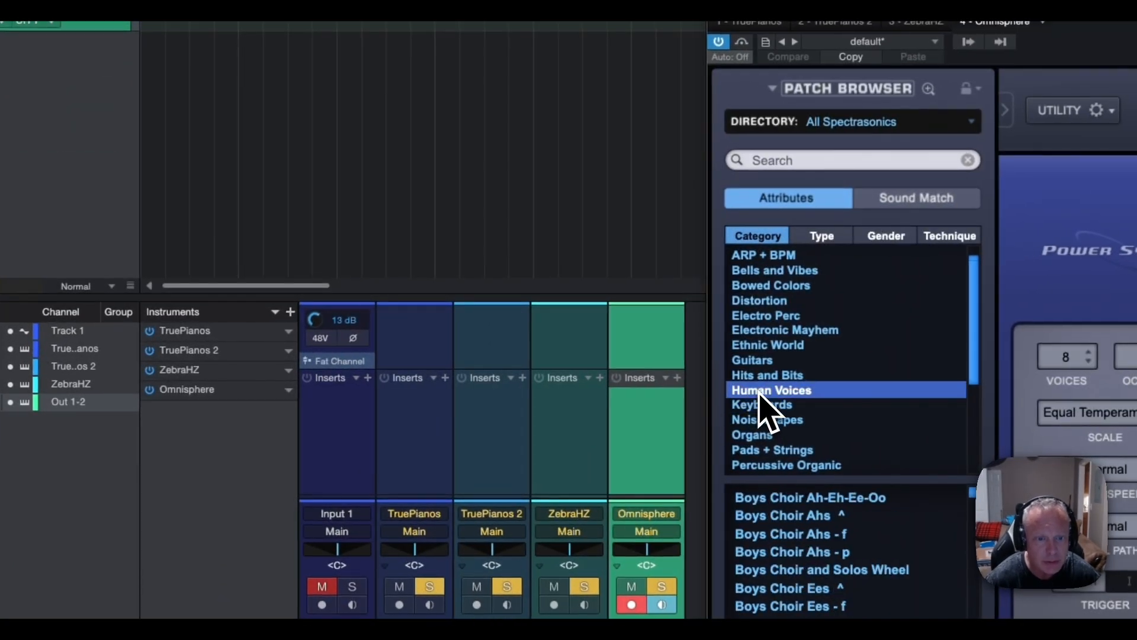
{"action": "left_click", "coordinate": [762, 514]}
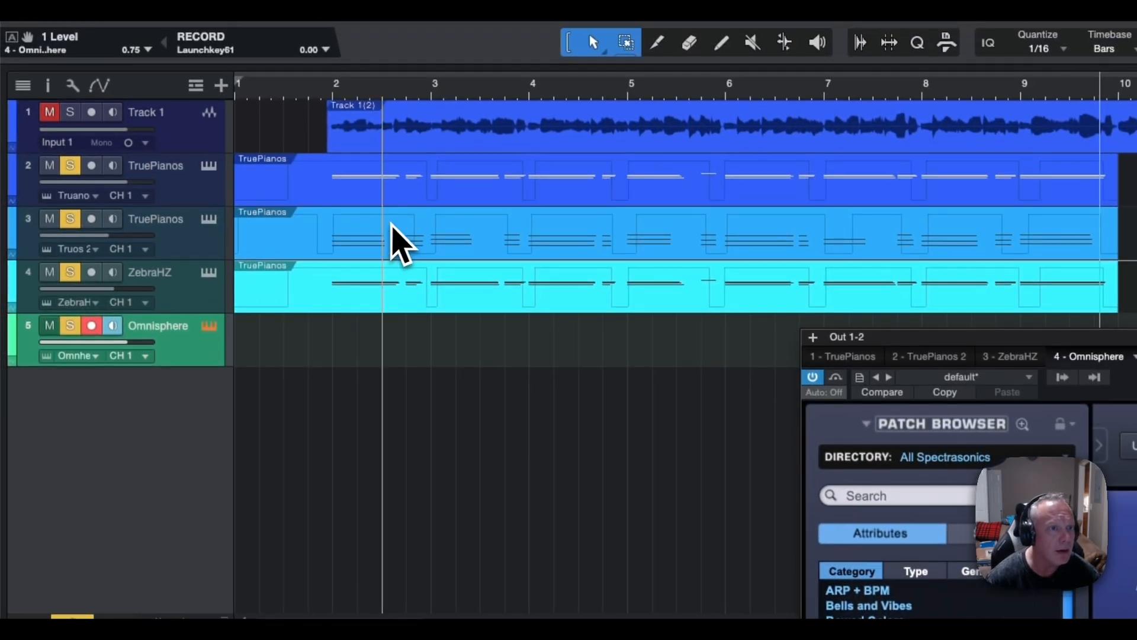
Step: Copy the chord part from the ZebraHZ track onto the Omnisphere track
{"action": "left_click", "coordinate": [381, 249]}
{"action": "left_click", "coordinate": [374, 181]}
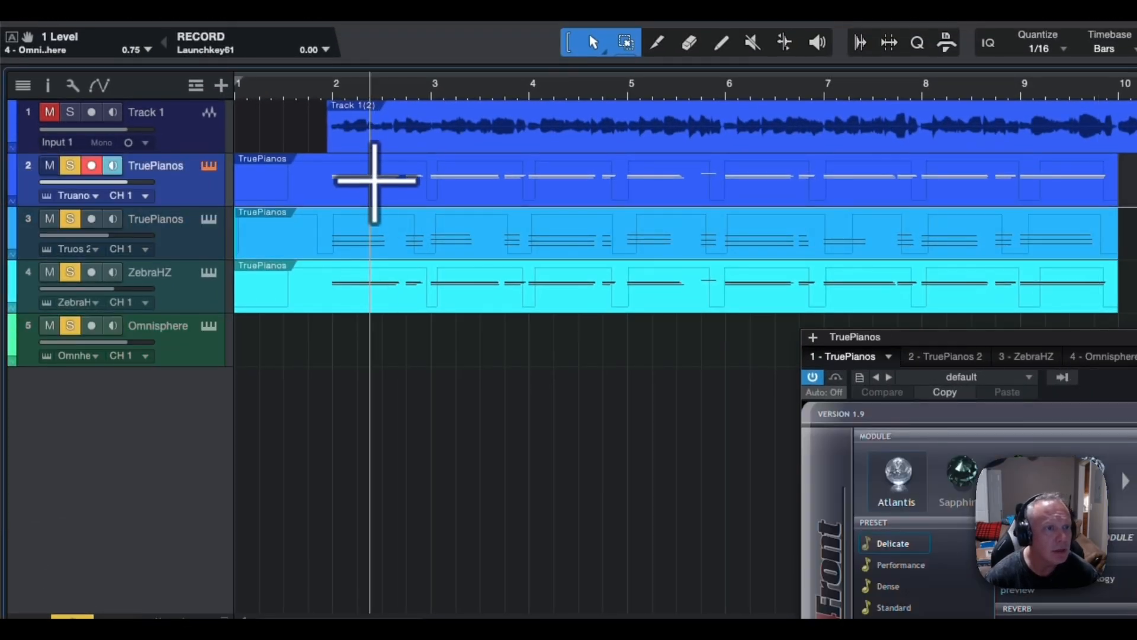
{"action": "left_click", "coordinate": [363, 307]}
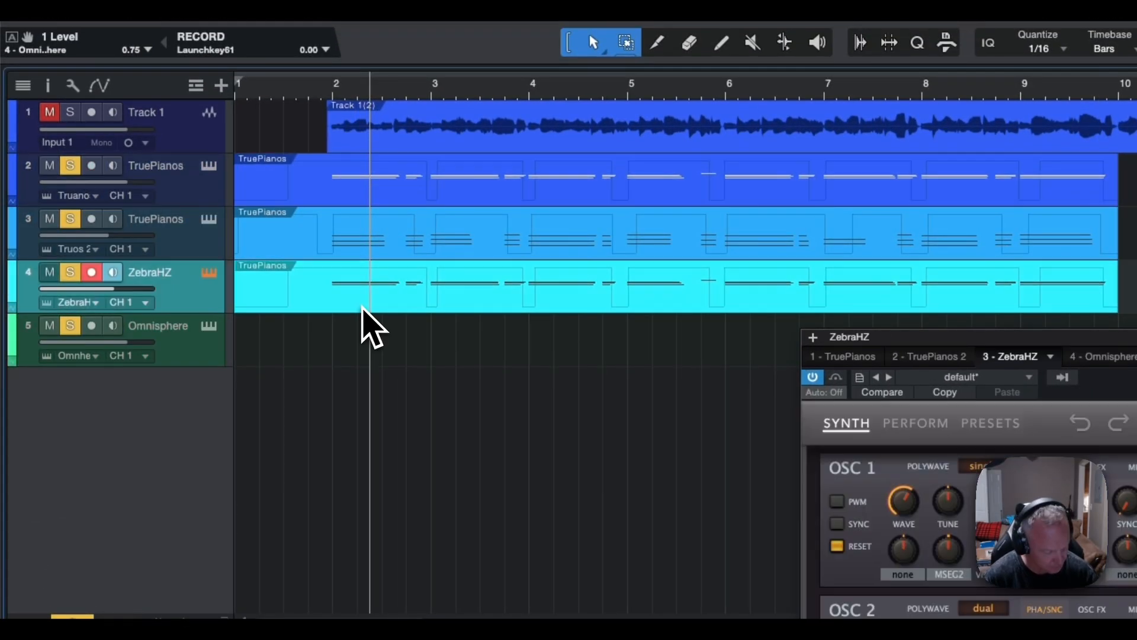
{"action": "left_click_drag", "start_coordinate": [361, 306], "coordinate": [360, 346]}
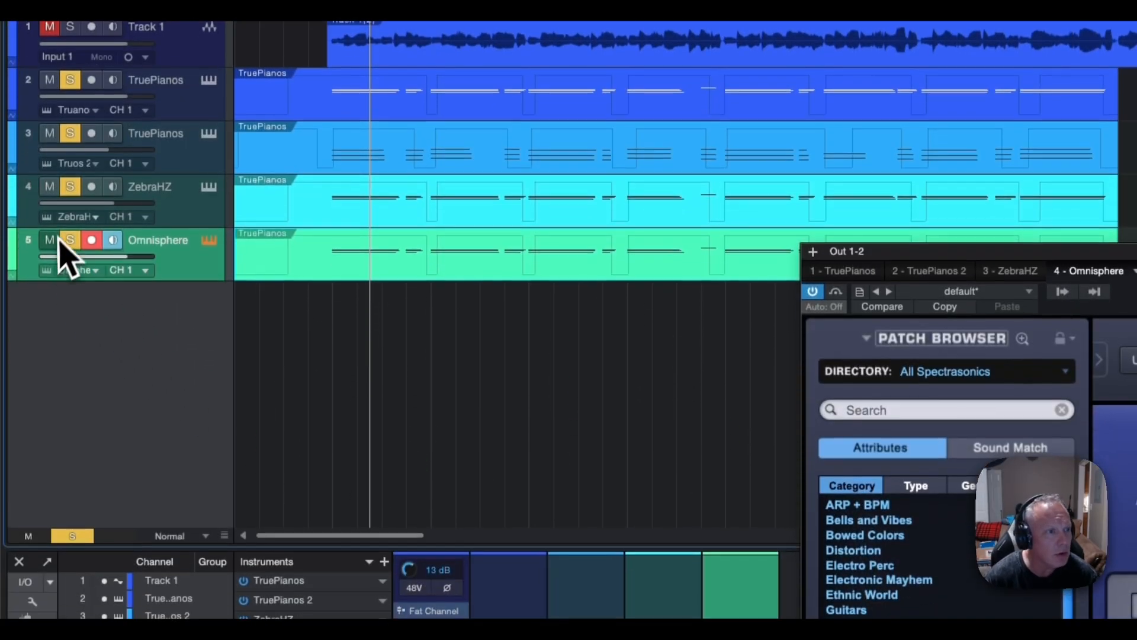
Step: Clear all solos, audition the Omnisphere choir soloed, add ZebraHZ to the solo, and stop playback
{"action": "left_click", "coordinate": [80, 533]}
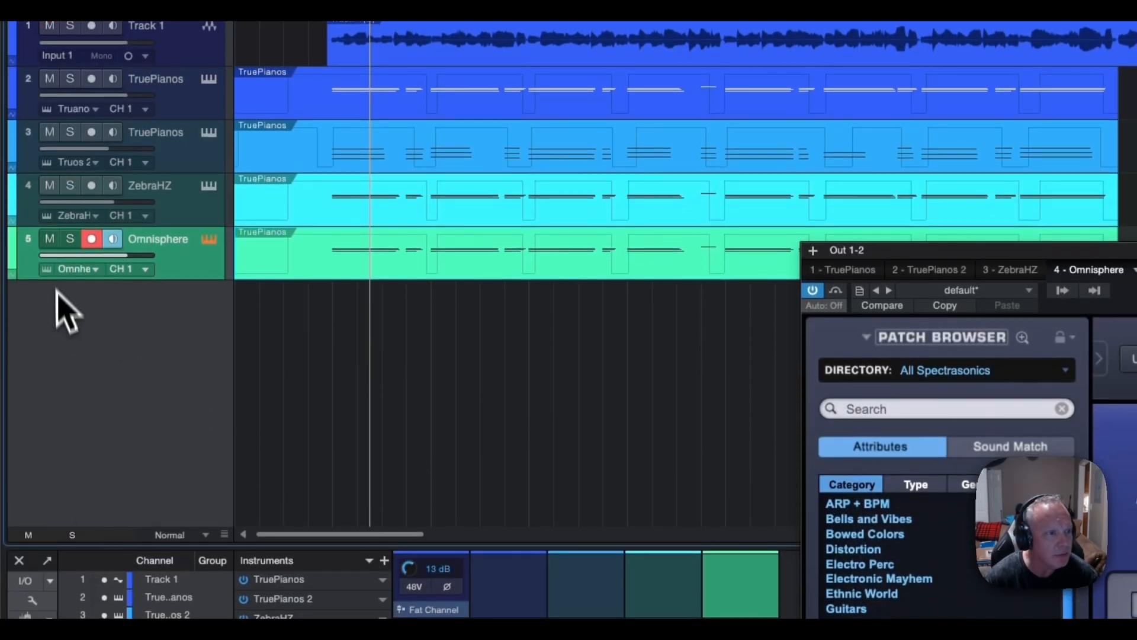
{"action": "left_click", "coordinate": [70, 238]}
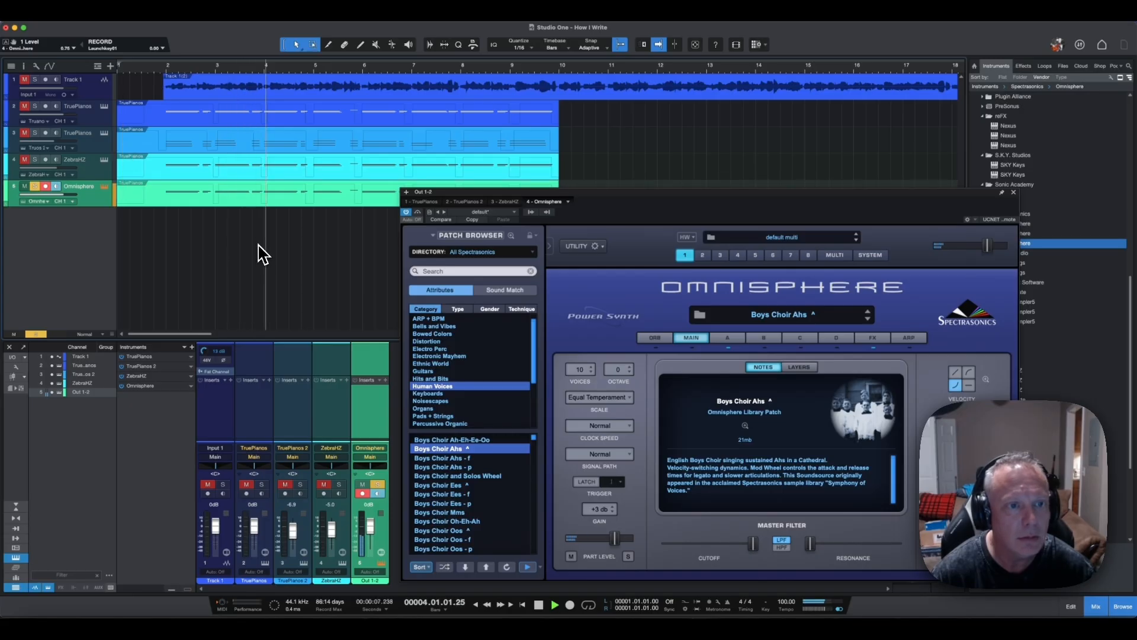
{"action": "left_click", "coordinate": [35, 160]}
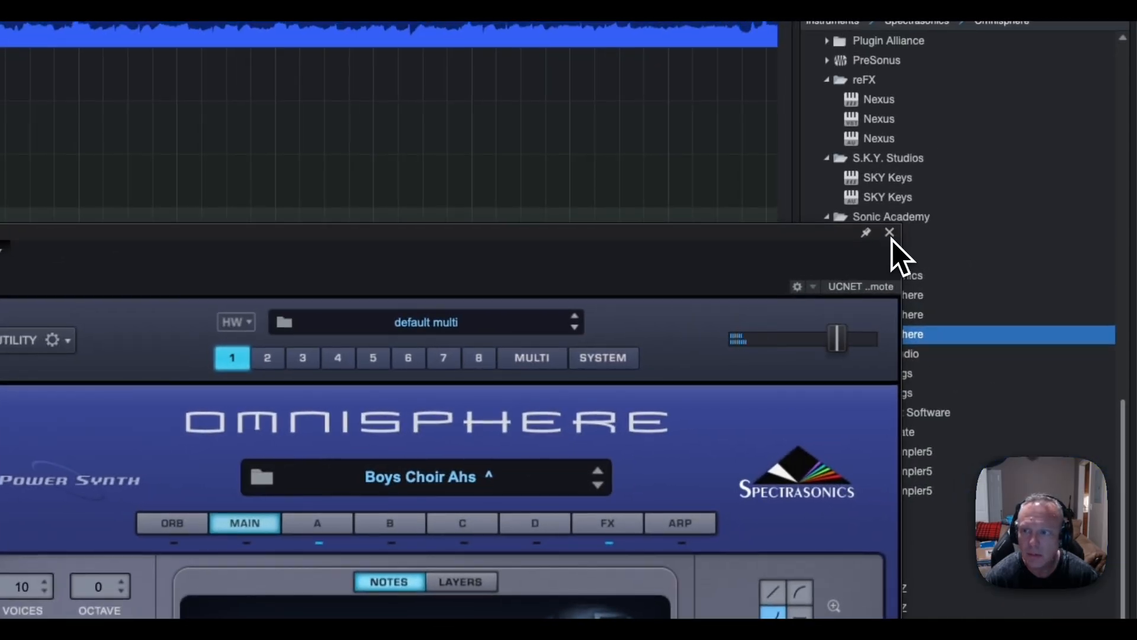
{"action": "left_click", "coordinate": [951, 213]}
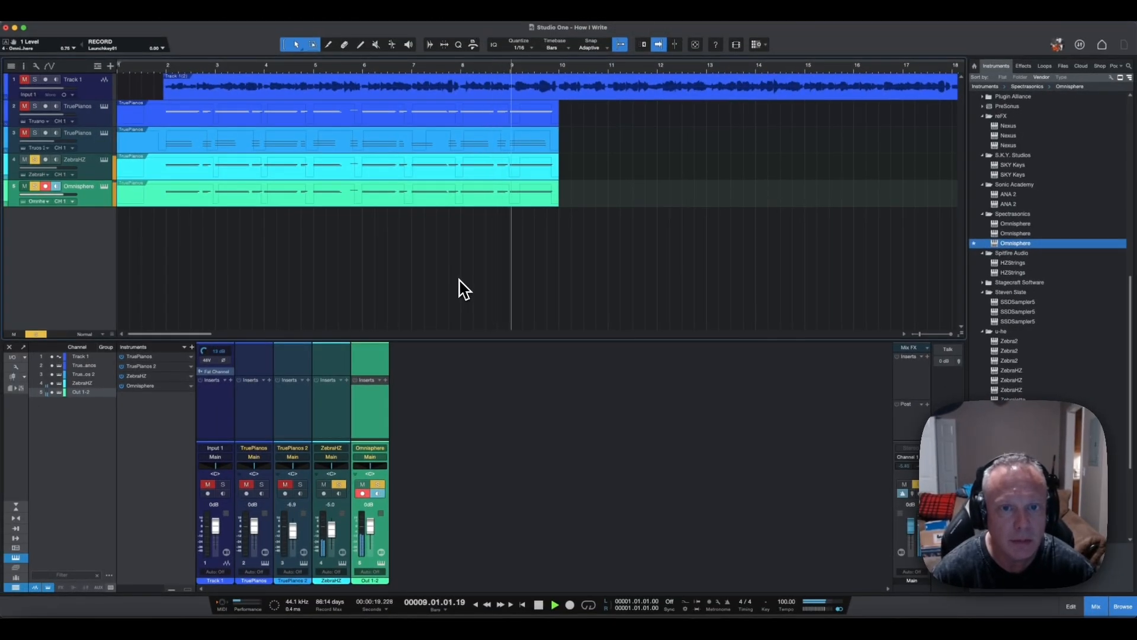
{"action": "key", "text": "space"}
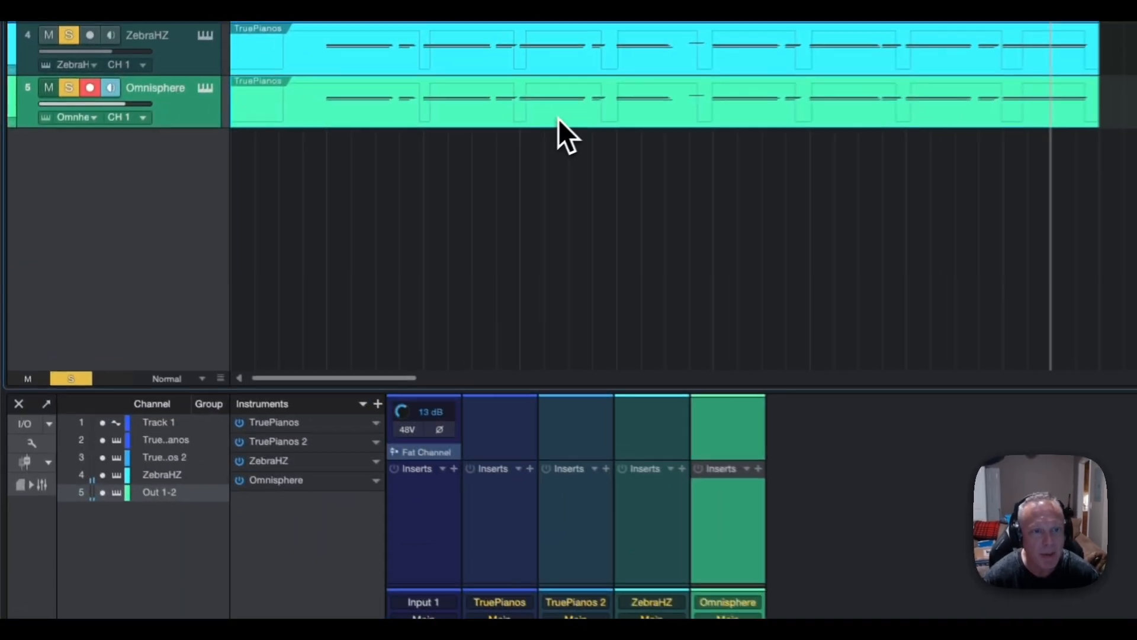
Step: Open the Omnisphere part for note editing and delete the short notes on beat 4 of bars 2 to 5
{"action": "double_click", "coordinate": [291, 205]}
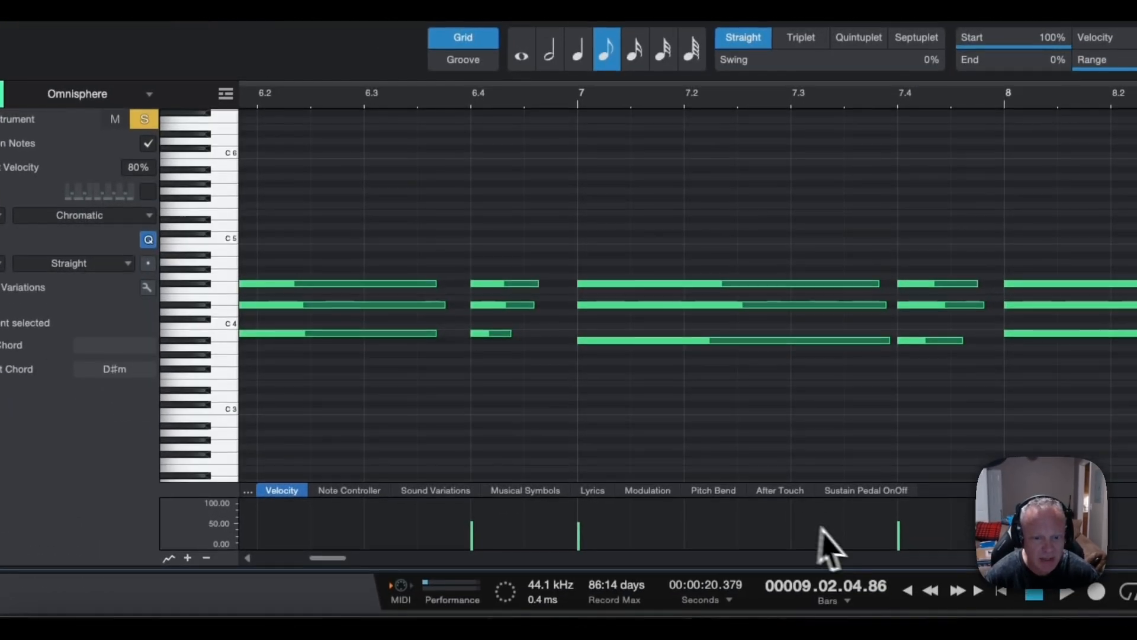
{"action": "left_click_drag", "start_coordinate": [333, 559], "coordinate": [274, 567]}
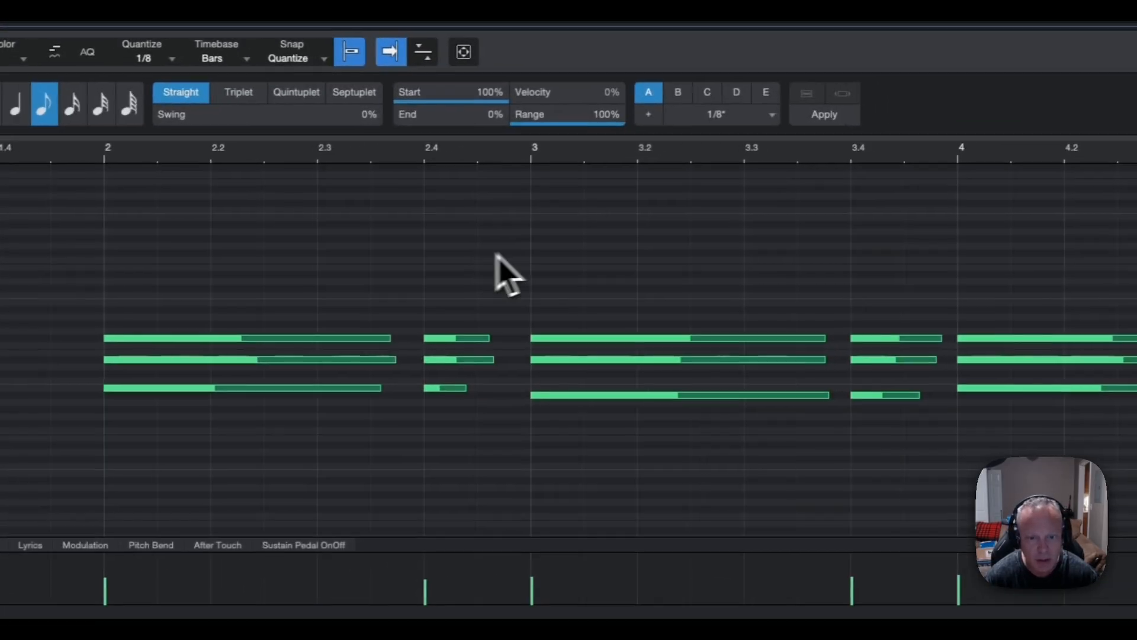
{"action": "left_click_drag", "start_coordinate": [1056, 199], "coordinate": [994, 350]}
{"action": "left_click_drag", "start_coordinate": [427, 408], "coordinate": [429, 421]}
{"action": "key", "text": "Delete"}
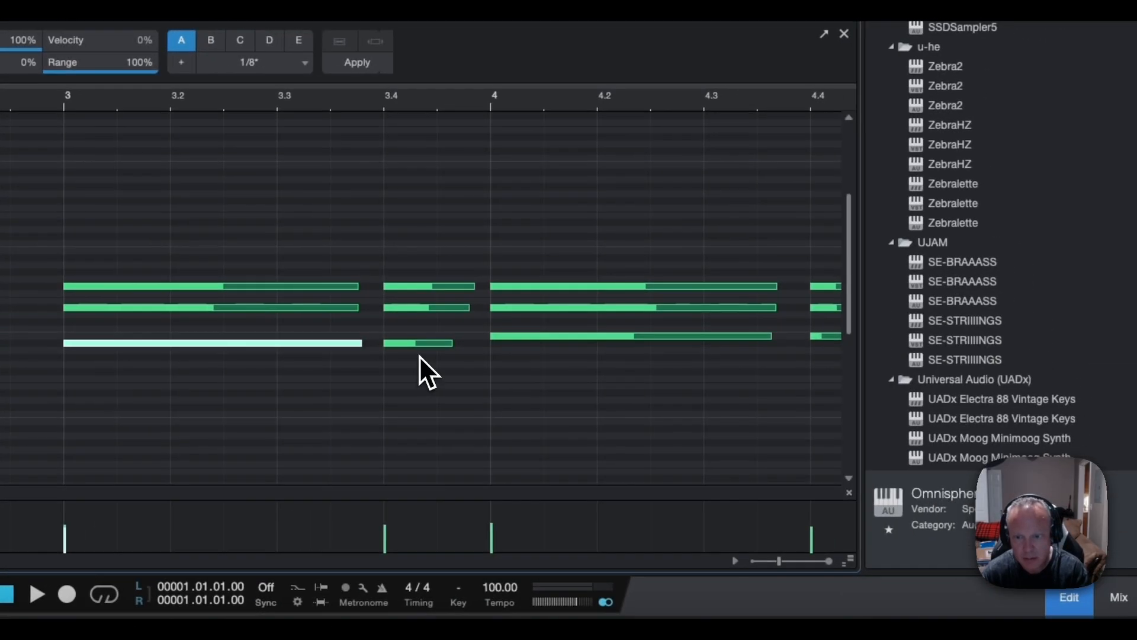
{"action": "left_click_drag", "start_coordinate": [382, 261], "coordinate": [419, 354]}
{"action": "key", "text": "Delete"}
{"action": "left_click_drag", "start_coordinate": [797, 235], "coordinate": [835, 337]}
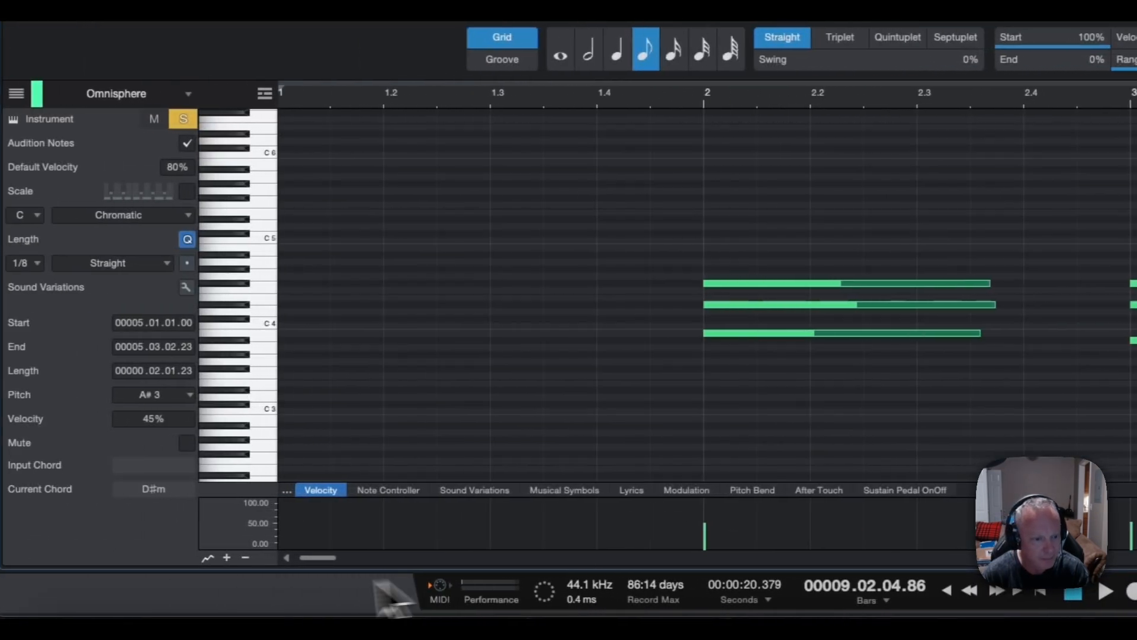
{"action": "left_click_drag", "start_coordinate": [317, 559], "coordinate": [344, 560]}
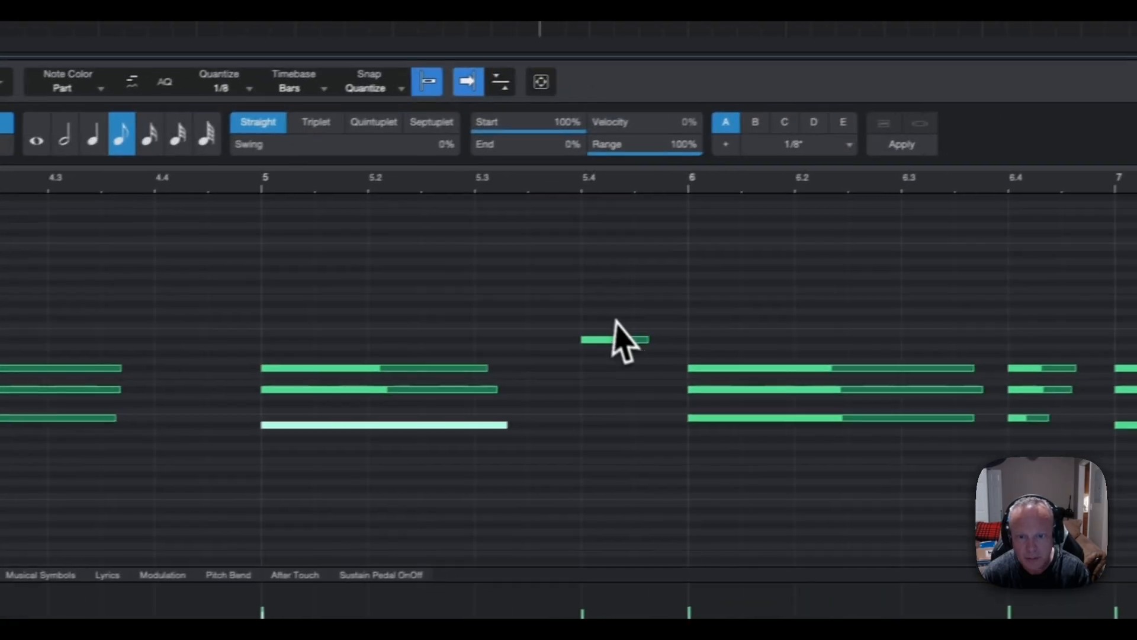
{"action": "left_click", "coordinate": [1125, 255]}
{"action": "key", "text": "Delete"}
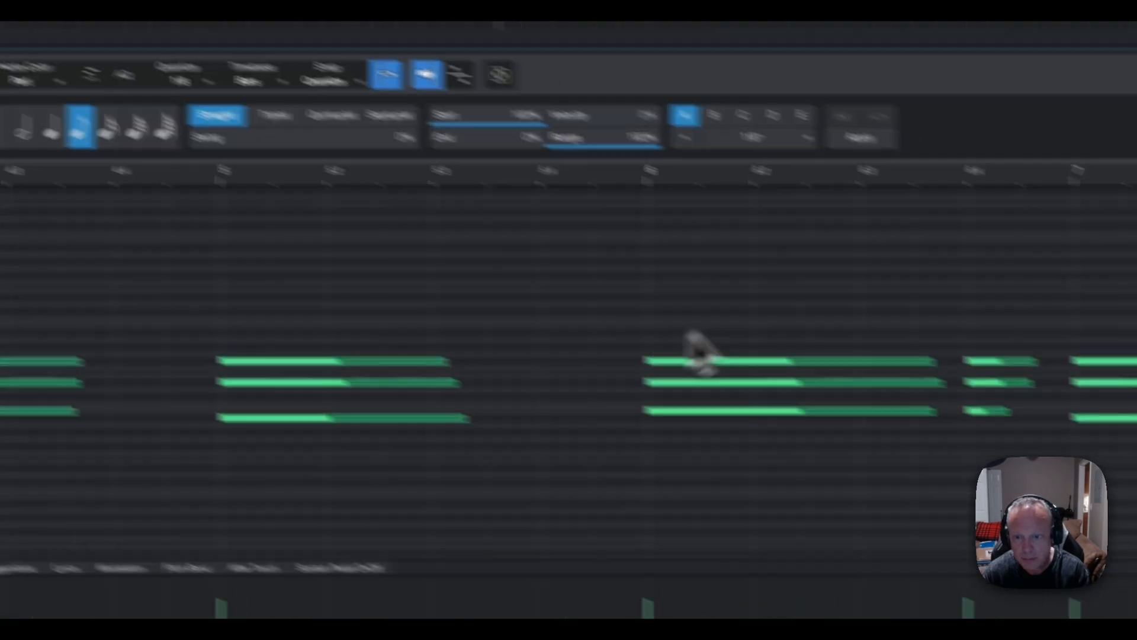
Step: Delete the short chords on beat 4 of bars 6, 7 and 8 in the Omnisphere part
{"action": "left_click_drag", "start_coordinate": [1037, 302], "coordinate": [1037, 446]}
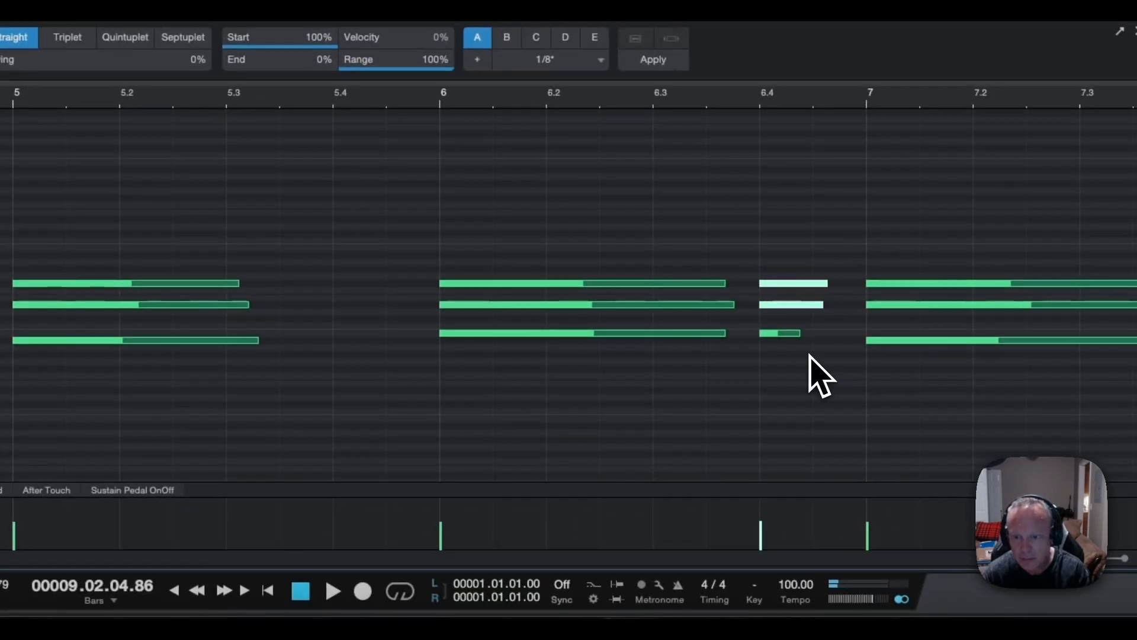
{"action": "left_click", "coordinate": [778, 225]}
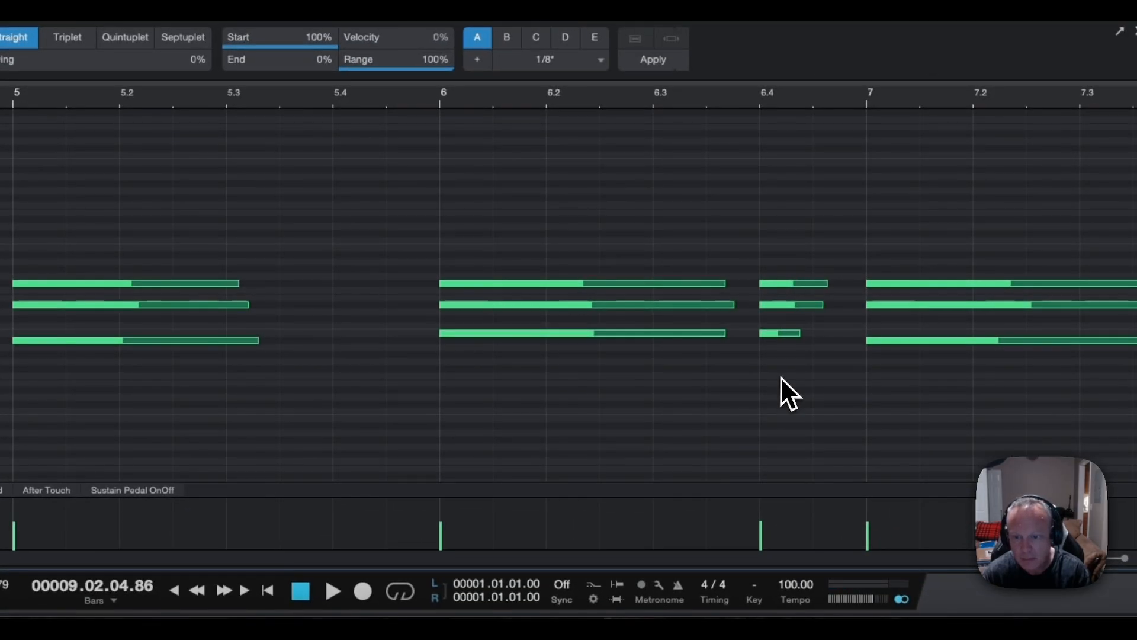
{"action": "left_click_drag", "start_coordinate": [759, 231], "coordinate": [845, 371]}
{"action": "key", "text": "Delete"}
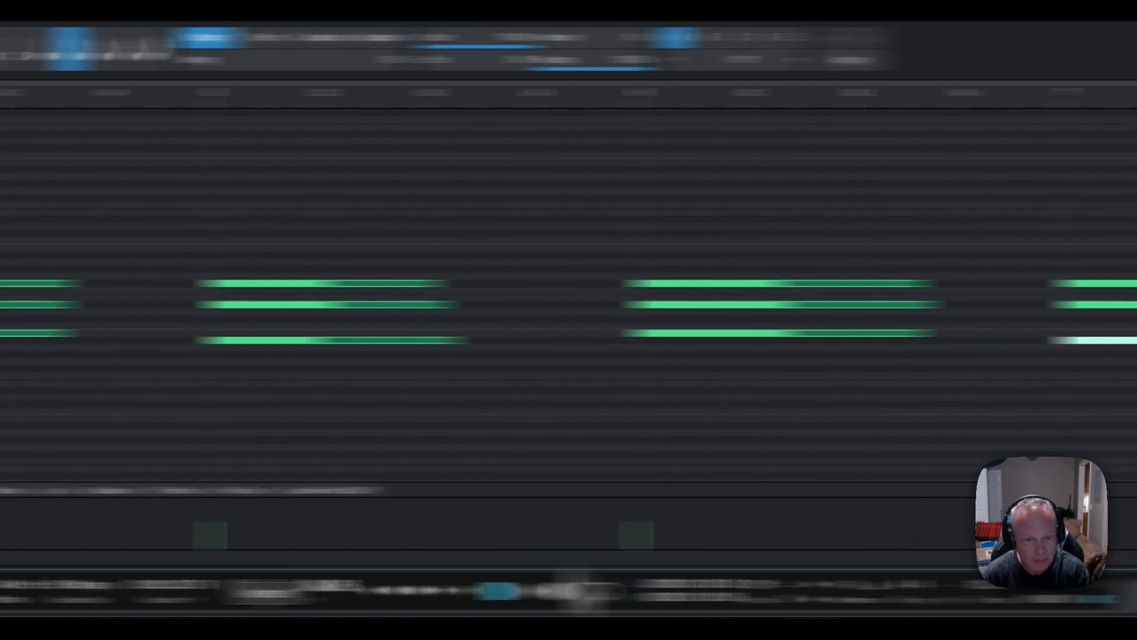
{"action": "left_click_drag", "start_coordinate": [290, 561], "coordinate": [327, 564]}
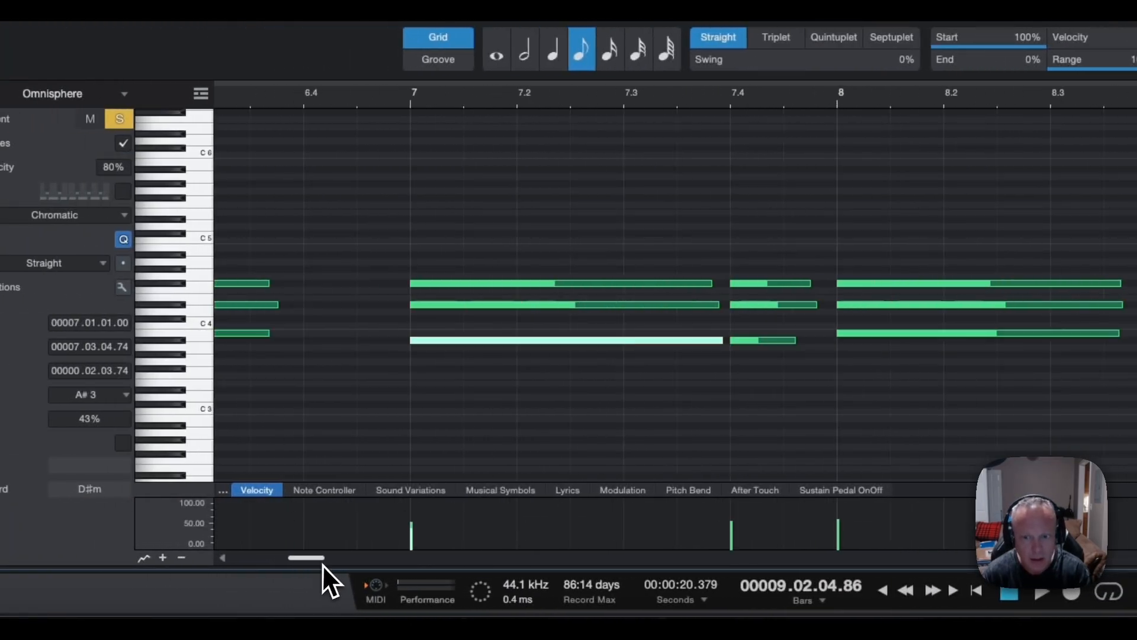
{"action": "left_click_drag", "start_coordinate": [507, 234], "coordinate": [548, 371]}
{"action": "key", "text": "Delete"}
{"action": "left_click_drag", "start_coordinate": [961, 229], "coordinate": [986, 406]}
{"action": "key", "text": "Delete"}
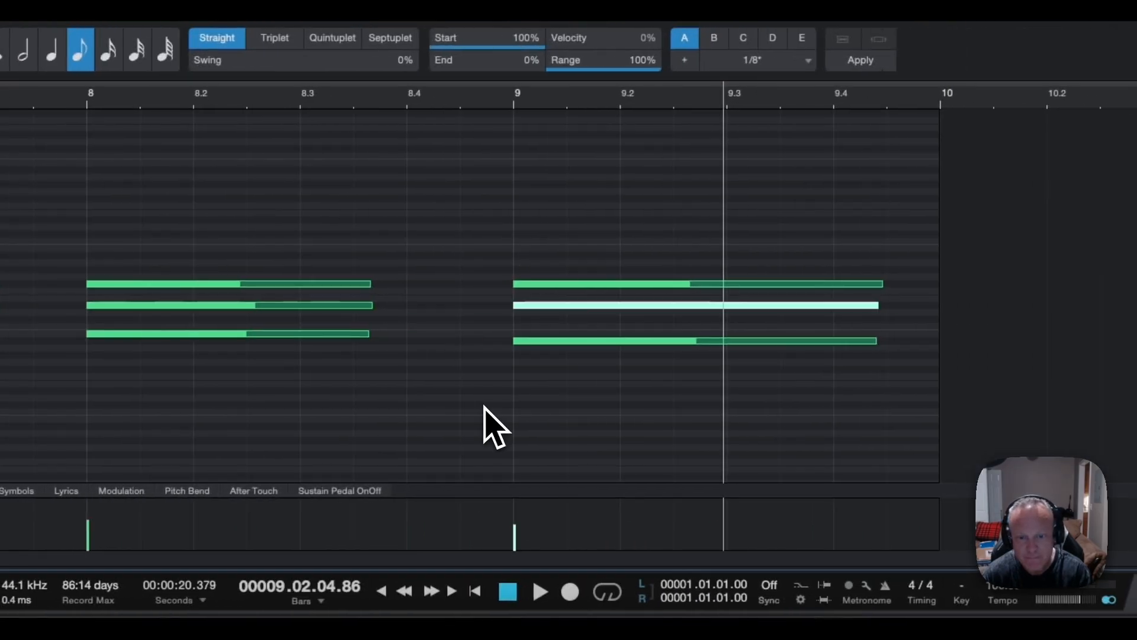
Step: Select all remaining Omnisphere notes and lengthen them together by about half a beat, extending each chord toward its bar's end
{"action": "left_click_drag", "start_coordinate": [290, 241], "coordinate": [301, 414]}
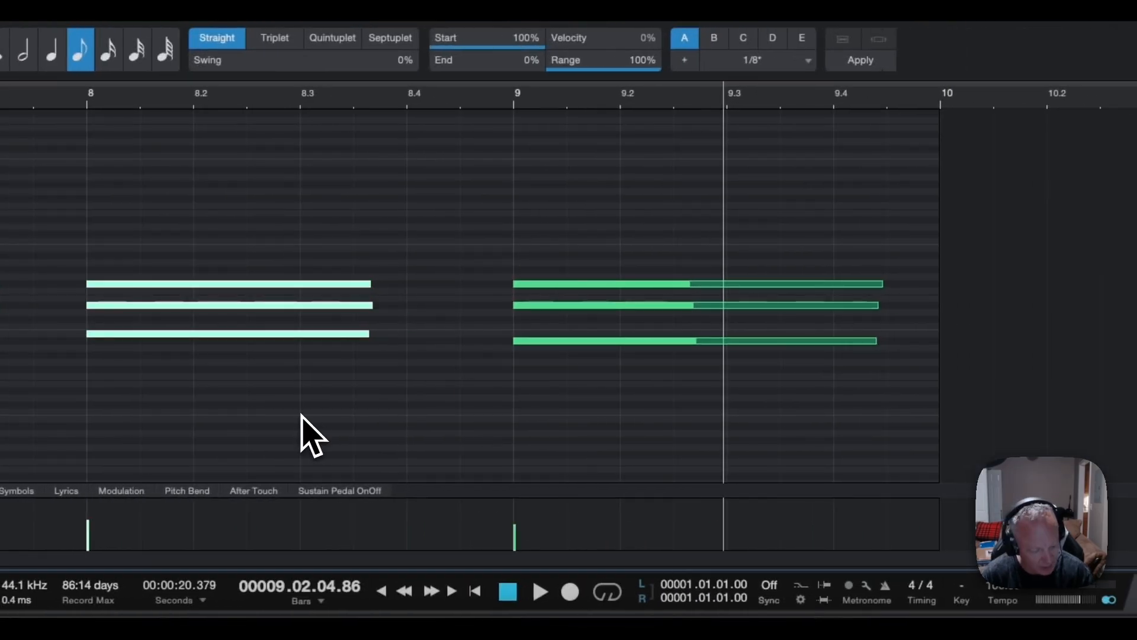
{"action": "key", "text": "super+a"}
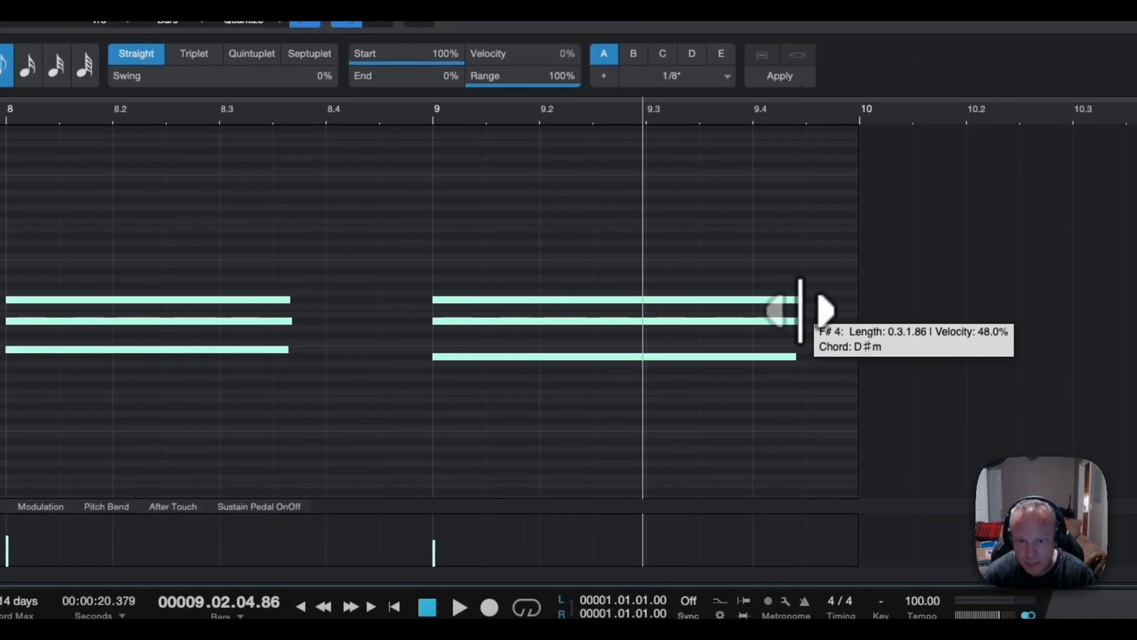
{"action": "left_click_drag", "start_coordinate": [800, 311], "coordinate": [851, 310]}
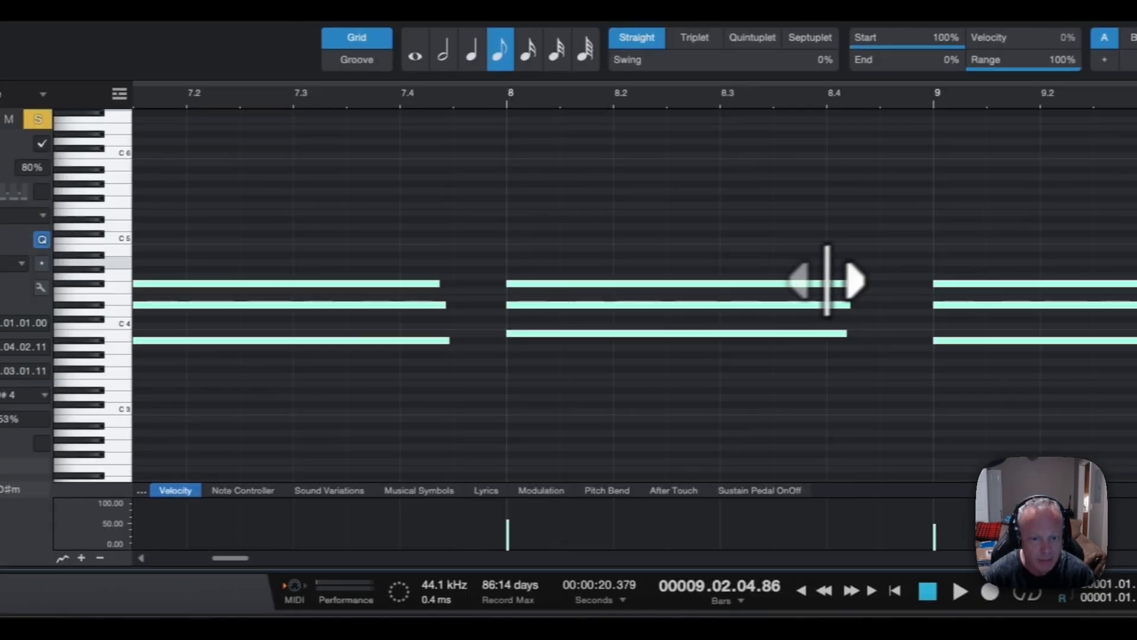
{"action": "left_click_drag", "start_coordinate": [247, 560], "coordinate": [205, 560]}
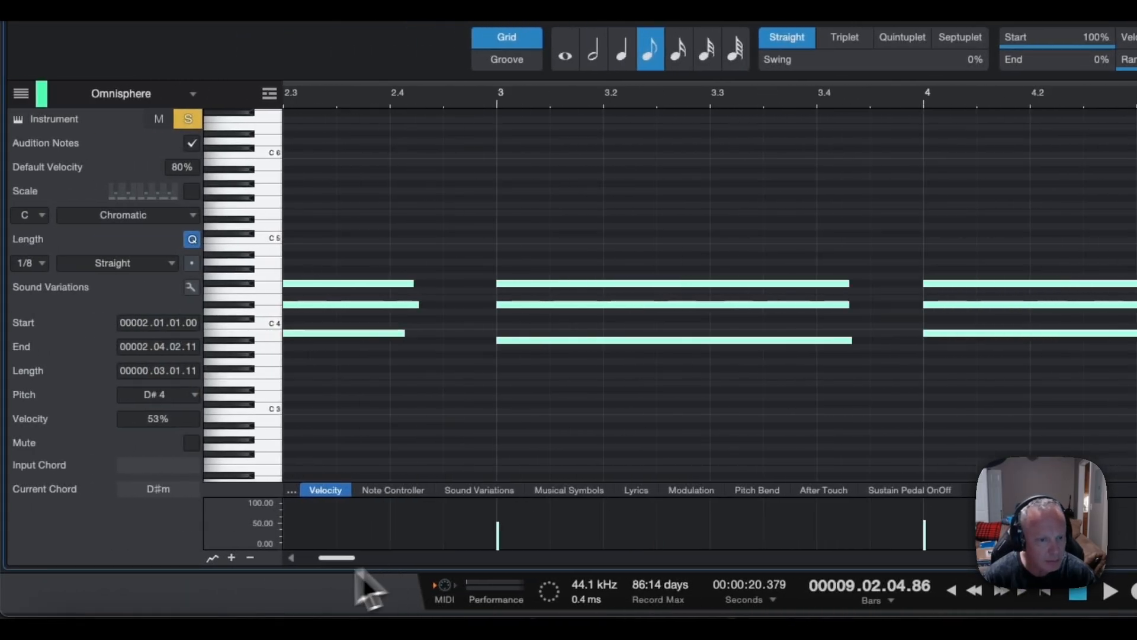
{"action": "left_click_drag", "start_coordinate": [368, 589], "coordinate": [342, 595]}
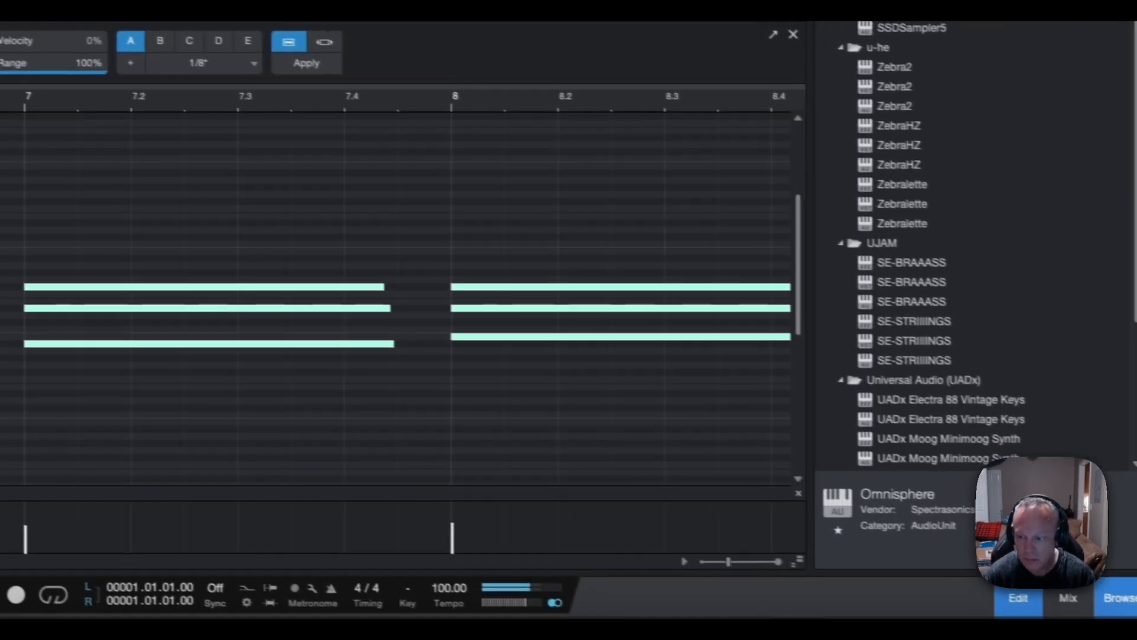
Step: In the mixer, lower Omnisphere to about -7.0 dB and raise ZebraHZ to about -4.1 dB while all parts play
{"action": "left_click", "coordinate": [1076, 600]}
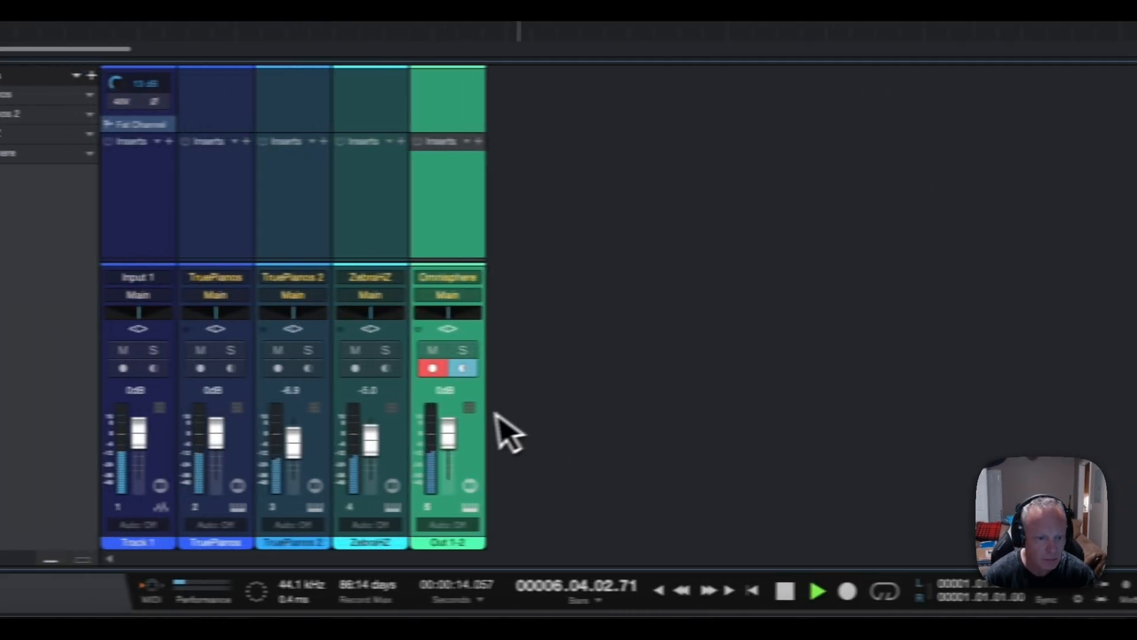
{"action": "left_click_drag", "start_coordinate": [476, 445], "coordinate": [476, 448]}
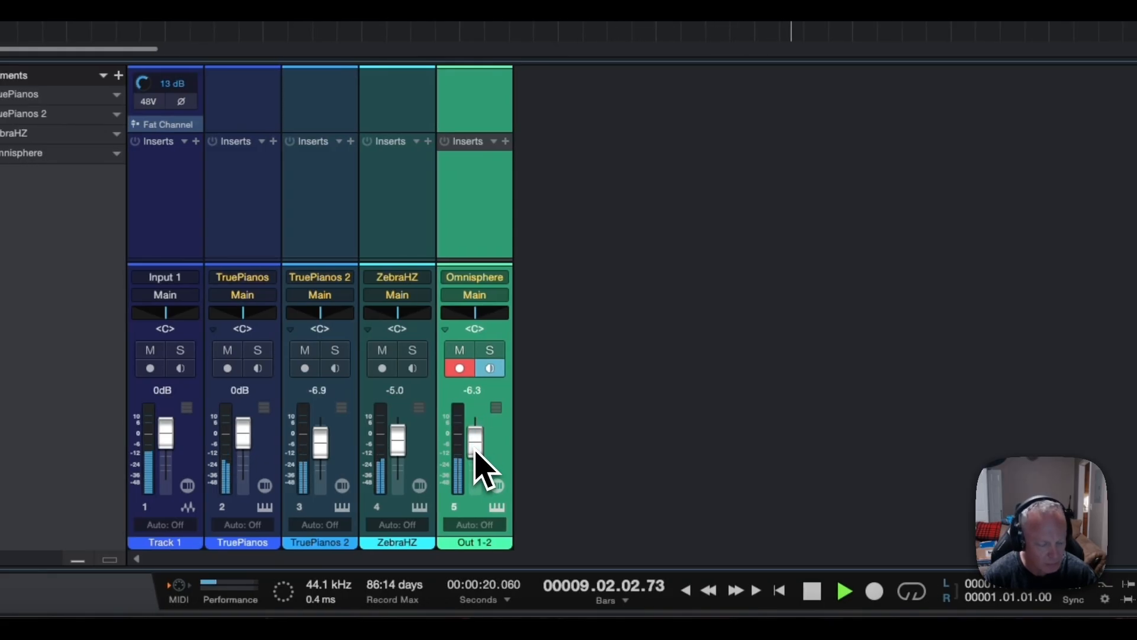
{"action": "key", "text": "space"}
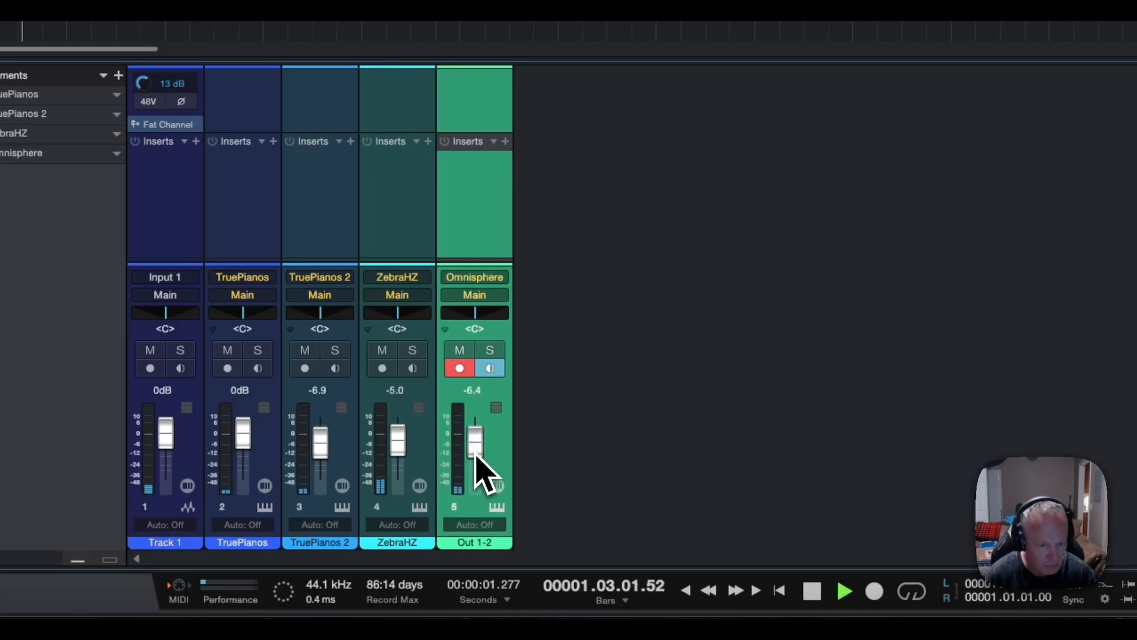
{"action": "left_click_drag", "start_coordinate": [475, 456], "coordinate": [472, 466]}
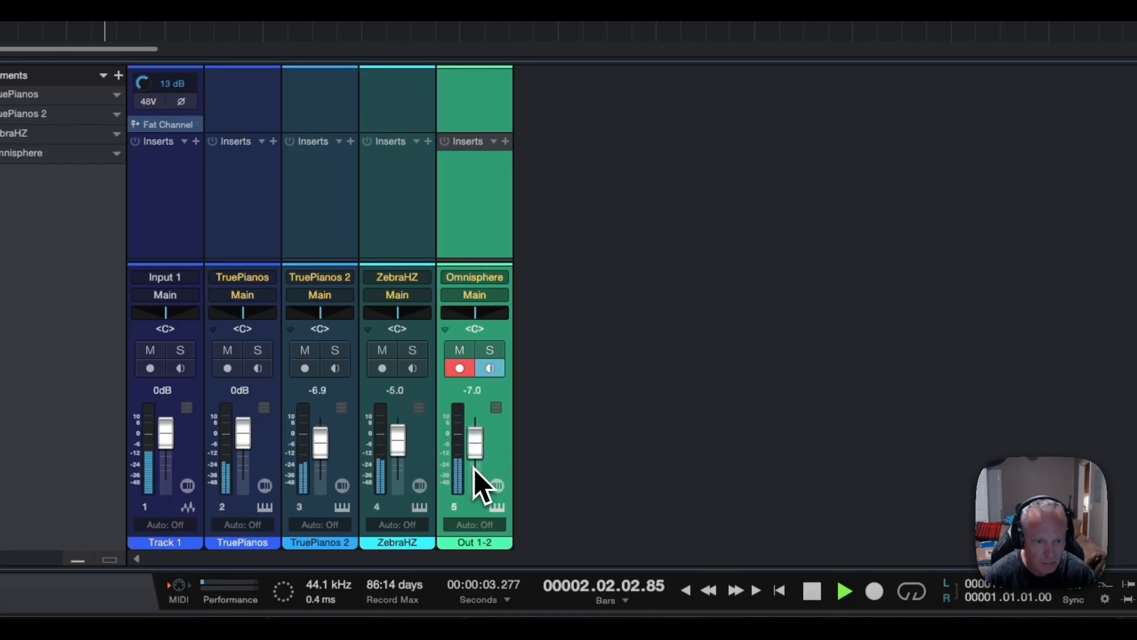
{"action": "left_click_drag", "start_coordinate": [393, 442], "coordinate": [394, 444]}
Step: Solo ZebraHZ and Omnisphere together, play them, and raise ZebraHZ to about -3.6 dB
{"action": "key", "text": "space"}
{"action": "left_click", "coordinate": [410, 353]}
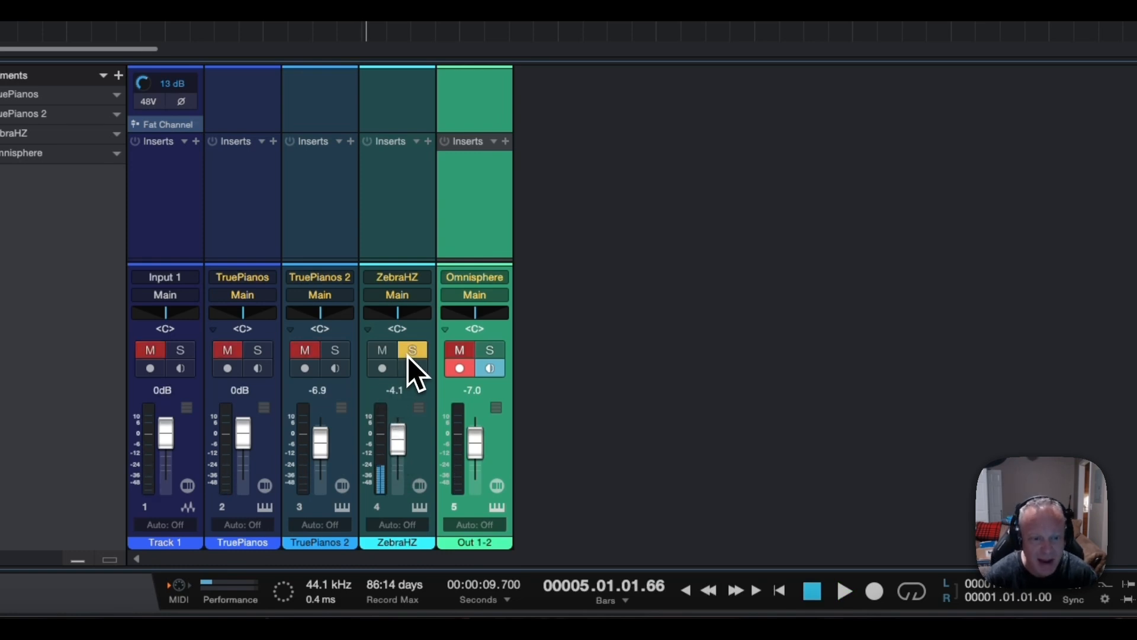
{"action": "left_click", "coordinate": [491, 350]}
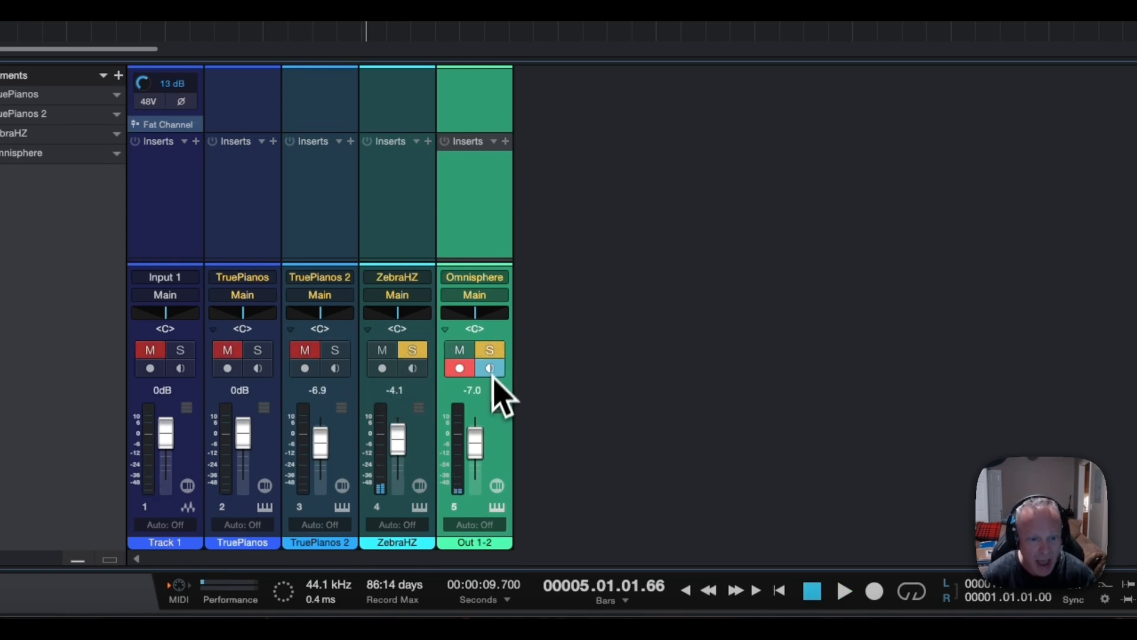
{"action": "key", "text": "space"}
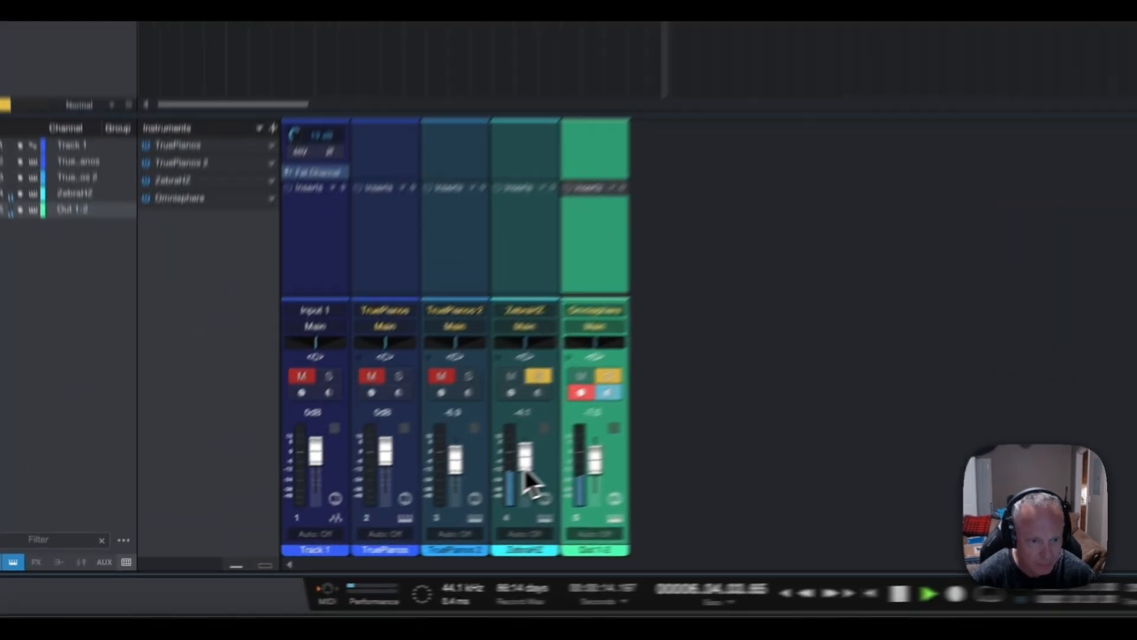
{"action": "left_click_drag", "start_coordinate": [331, 532], "coordinate": [331, 530]}
{"action": "left_click_drag", "start_coordinate": [572, 441], "coordinate": [573, 436]}
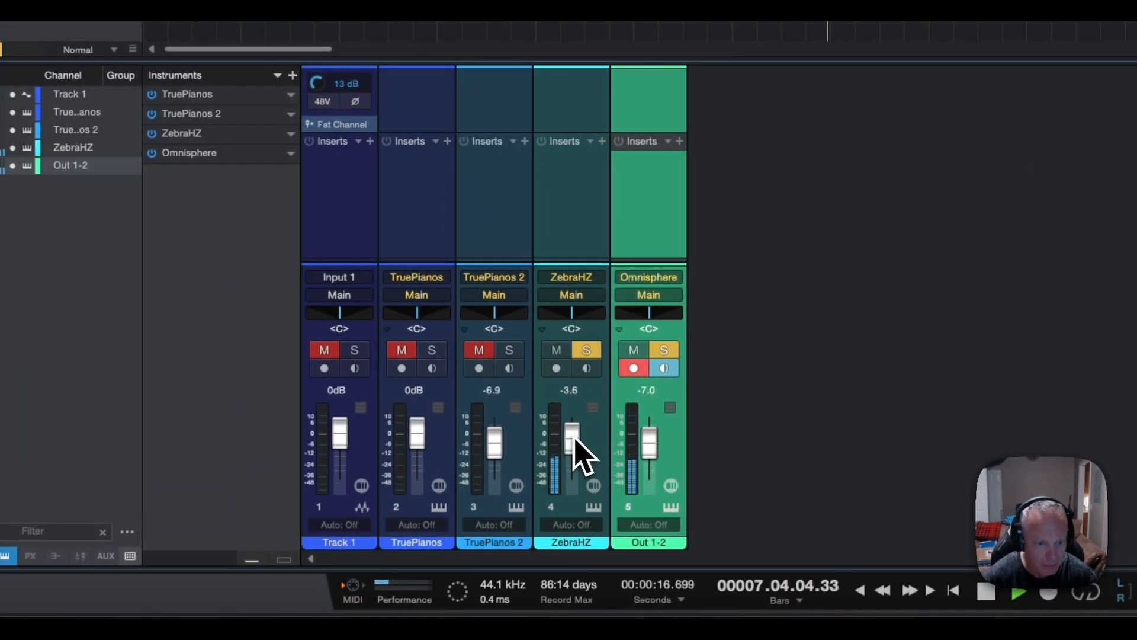
Step: Compare Omnisphere alone and with ZebraHZ, clear the solos to hear the full arrangement, and stop playback
{"action": "left_click", "coordinate": [582, 353]}
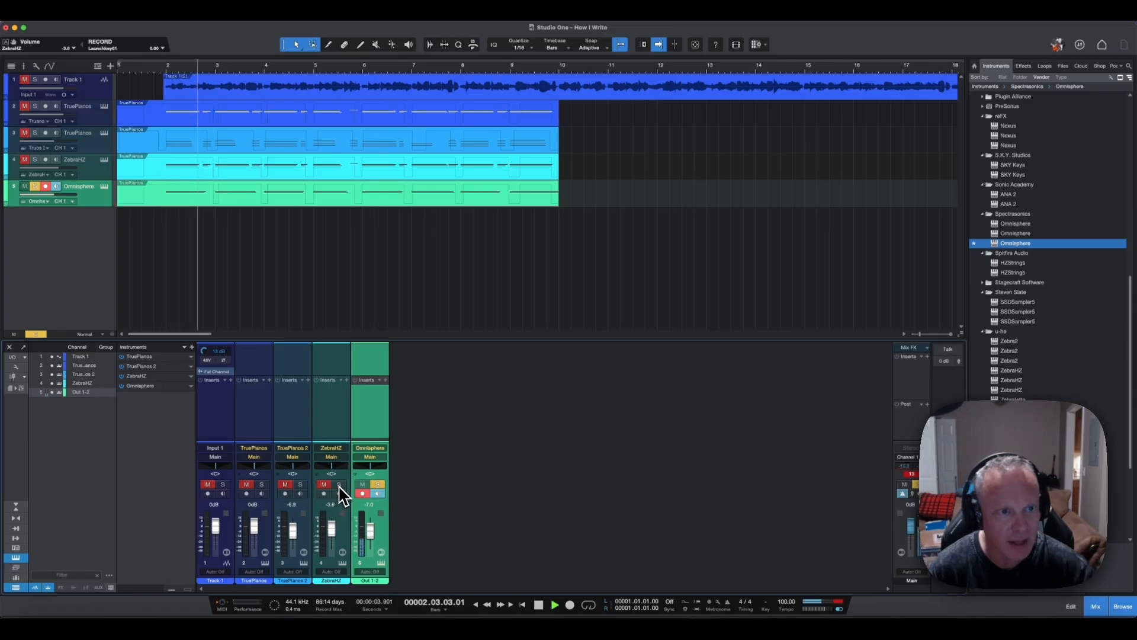
{"action": "left_click", "coordinate": [338, 485]}
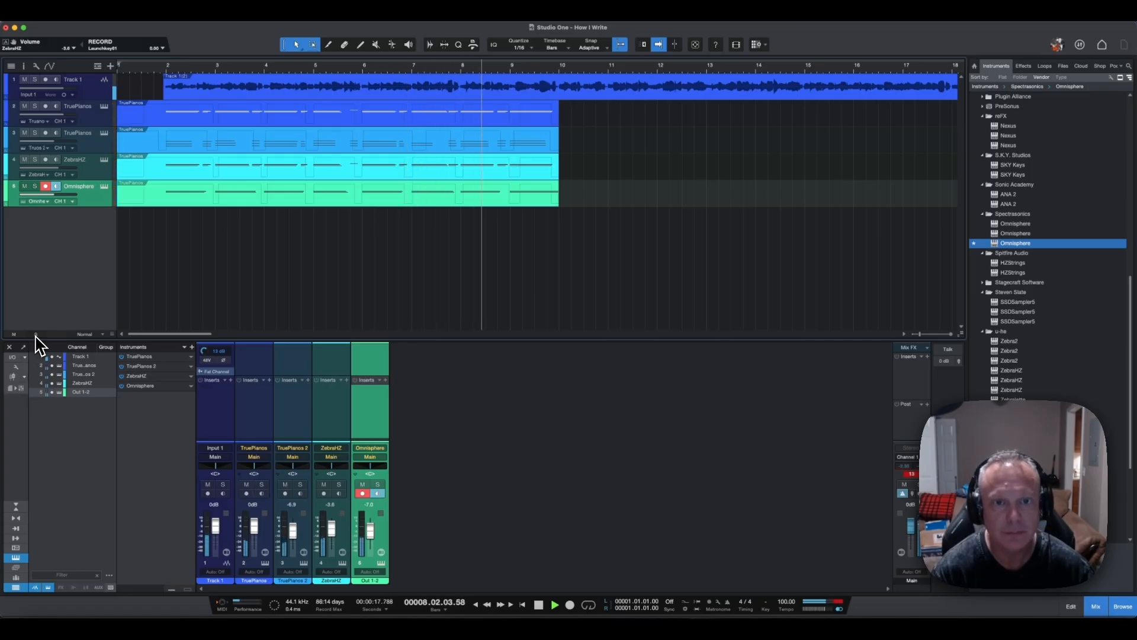
{"action": "key", "text": "space"}
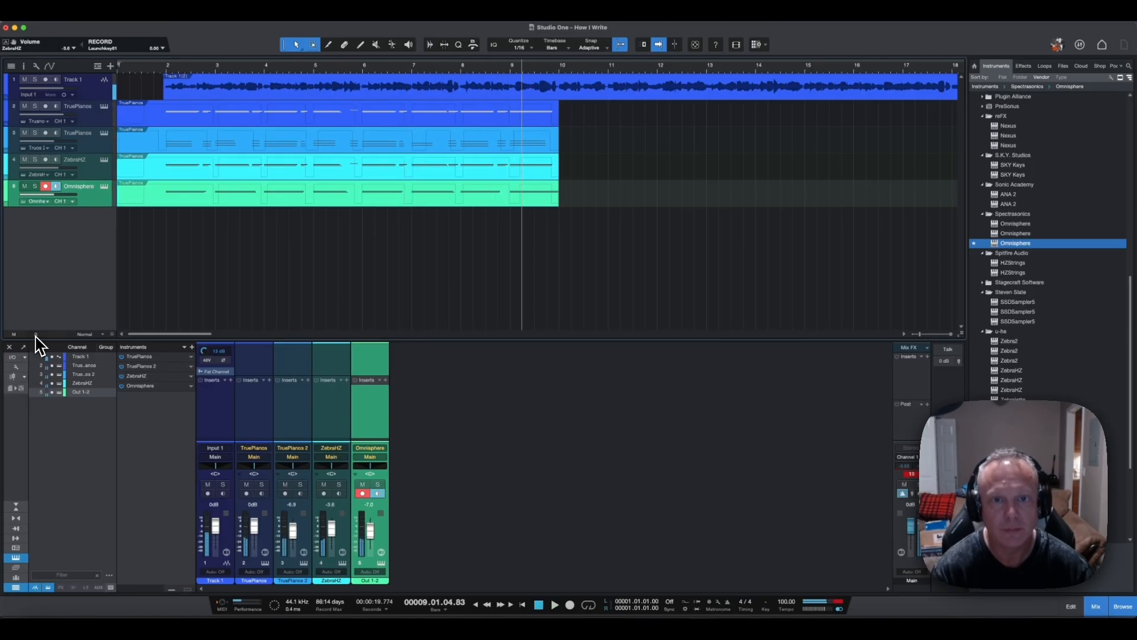